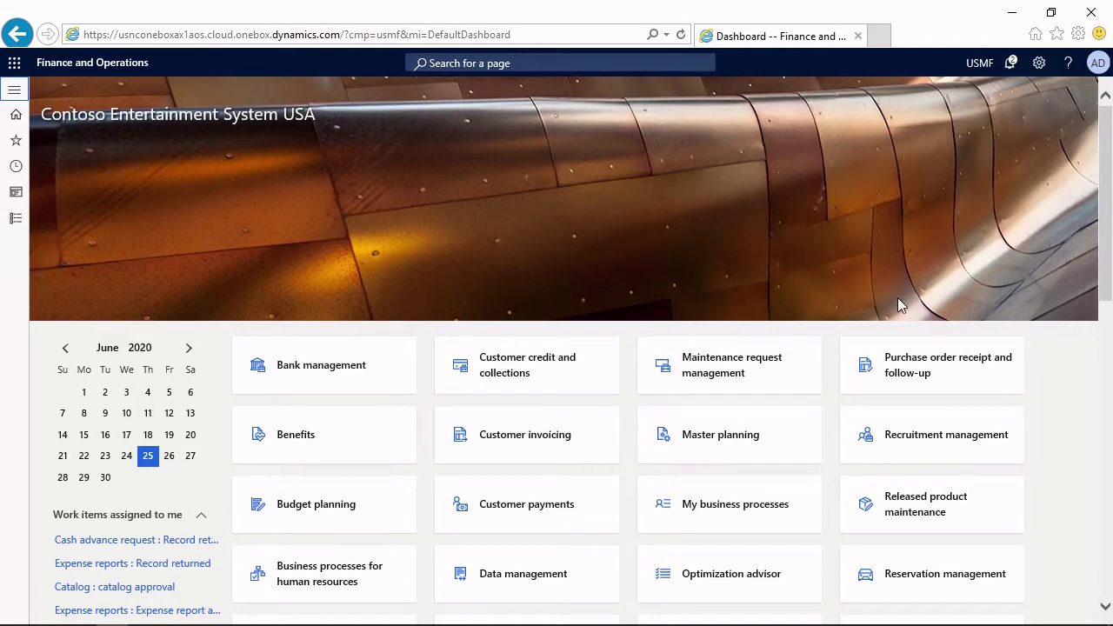
Review the product delivery settings in Procurement and sourcing parameters, then return to the dashboard.
{"action": "left_click", "coordinate": [16, 219]}
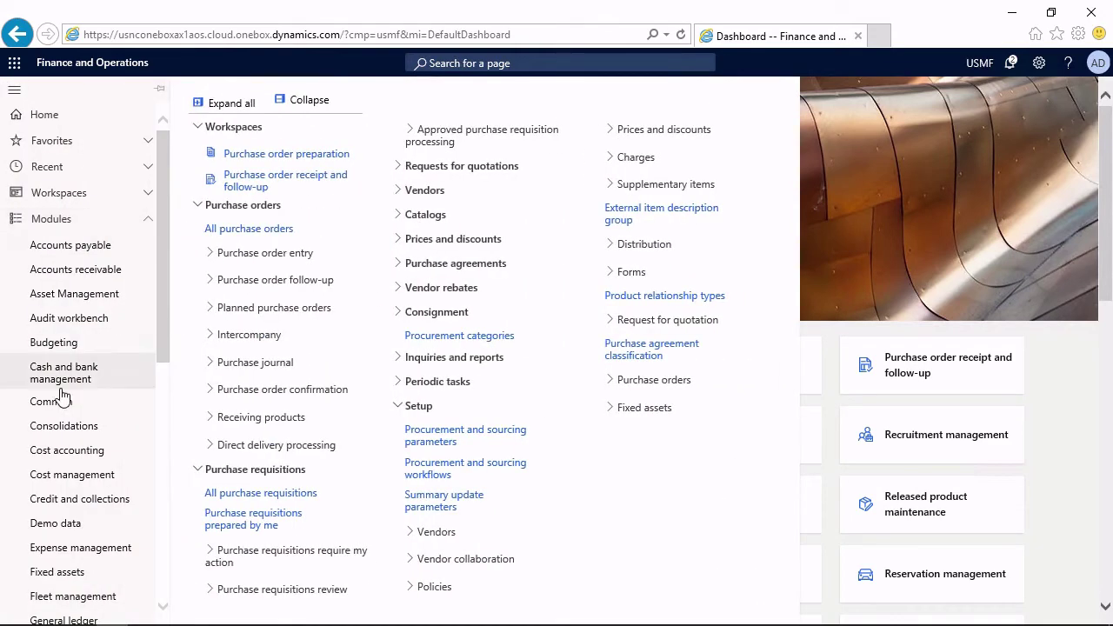
{"action": "scroll", "coordinate": [44, 347], "scroll_direction": "down", "scroll_amount": 5}
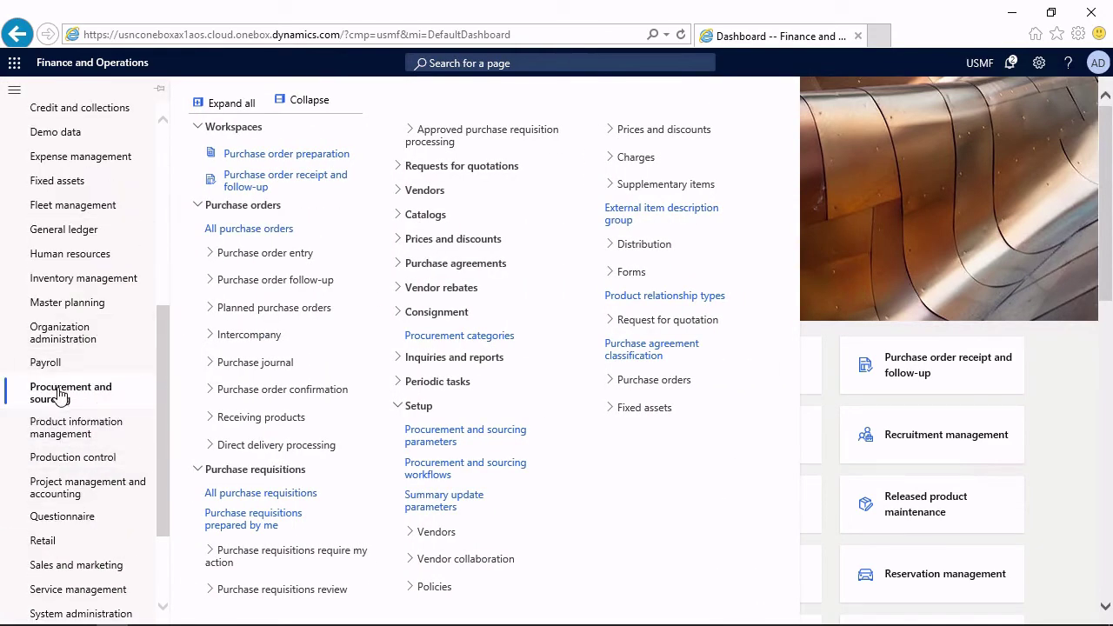
{"action": "left_click", "coordinate": [432, 436]}
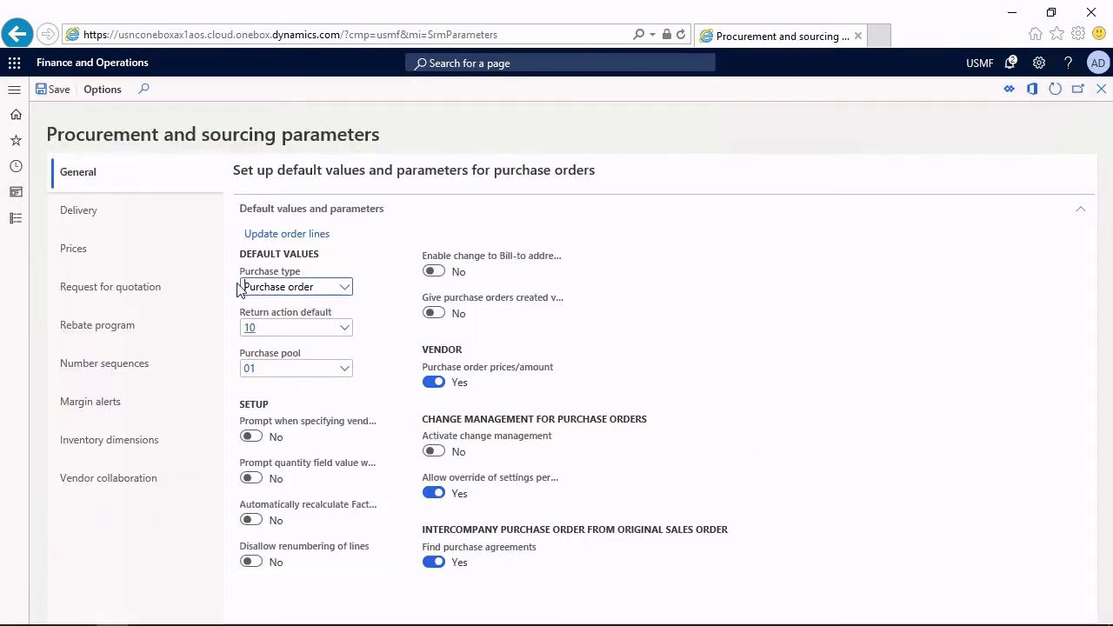
{"action": "left_click", "coordinate": [110, 222]}
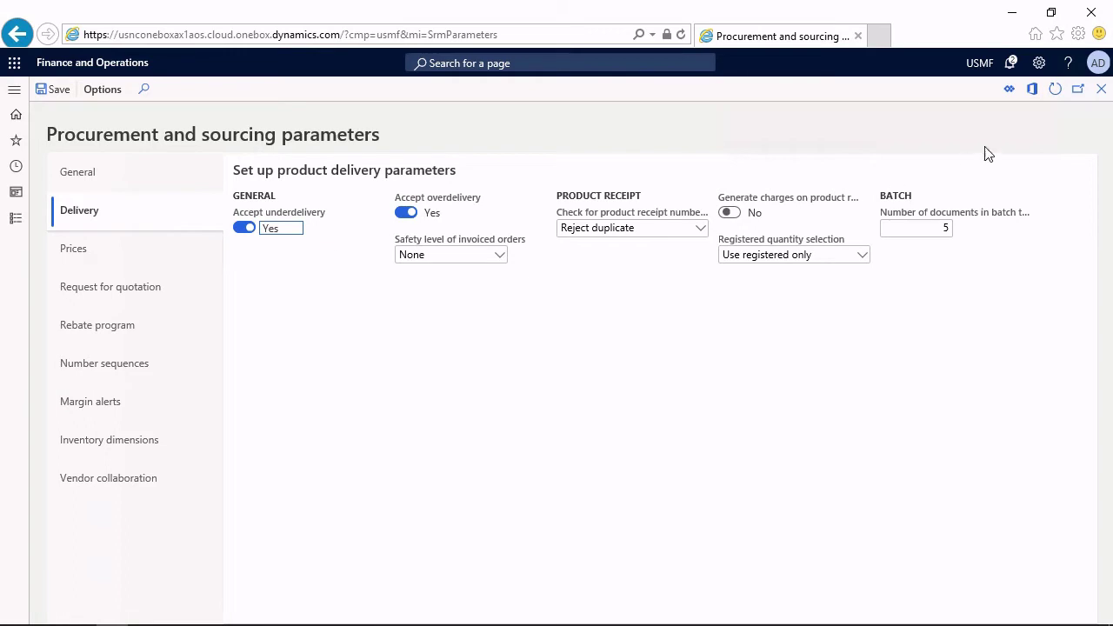
{"action": "left_click", "coordinate": [1101, 89]}
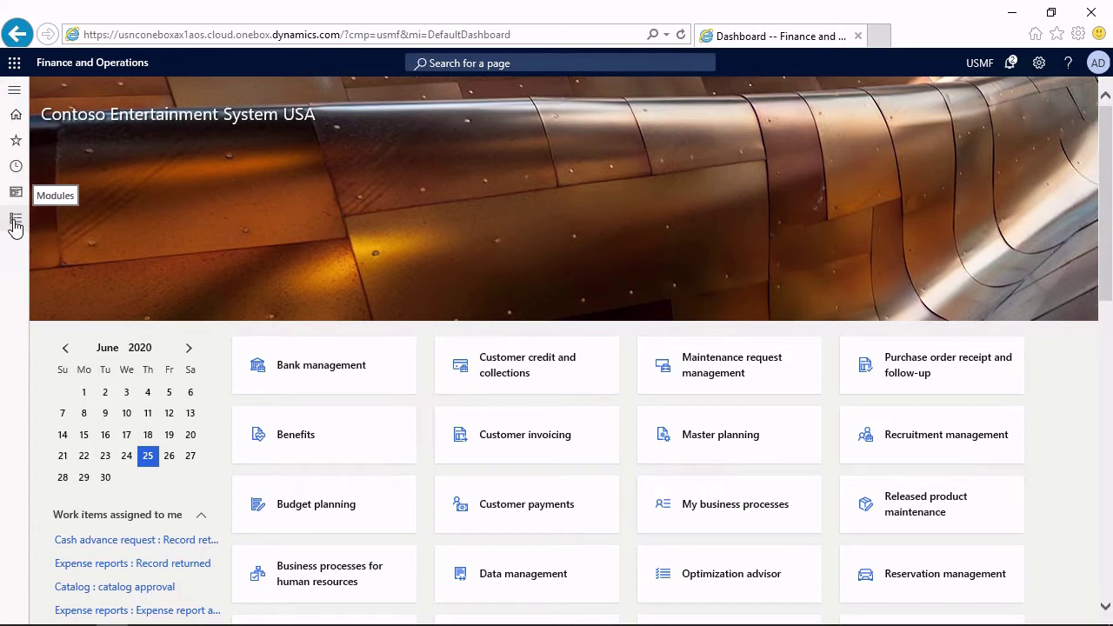
Open released product D0001 MidRangeSpeaker from Product information management.
{"action": "left_click", "coordinate": [15, 221]}
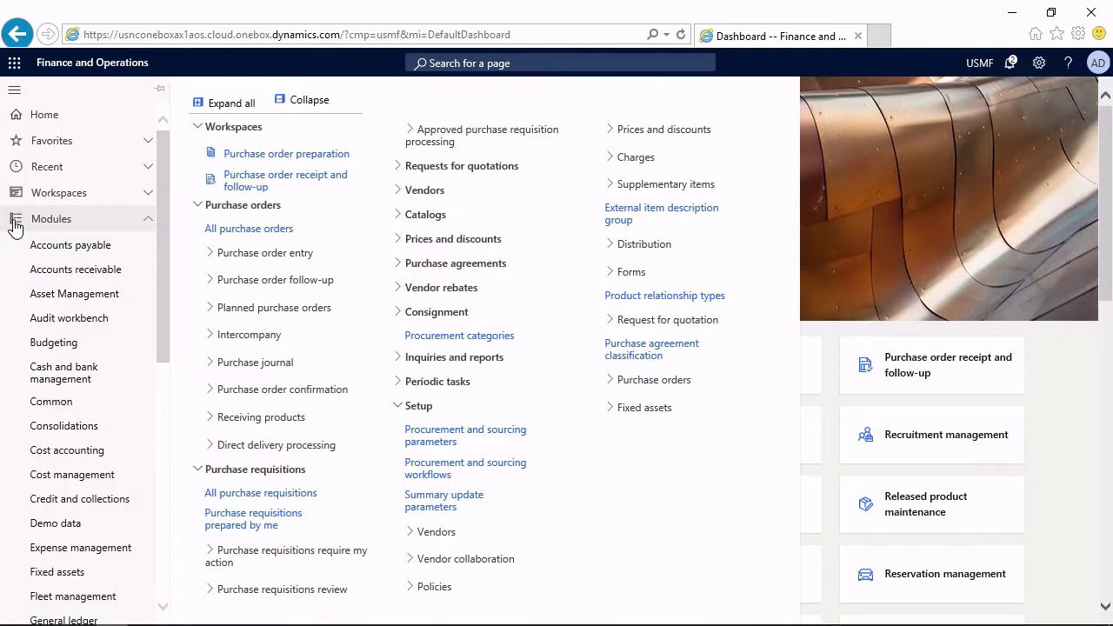
{"action": "scroll", "coordinate": [60, 383], "scroll_direction": "down", "scroll_amount": 3}
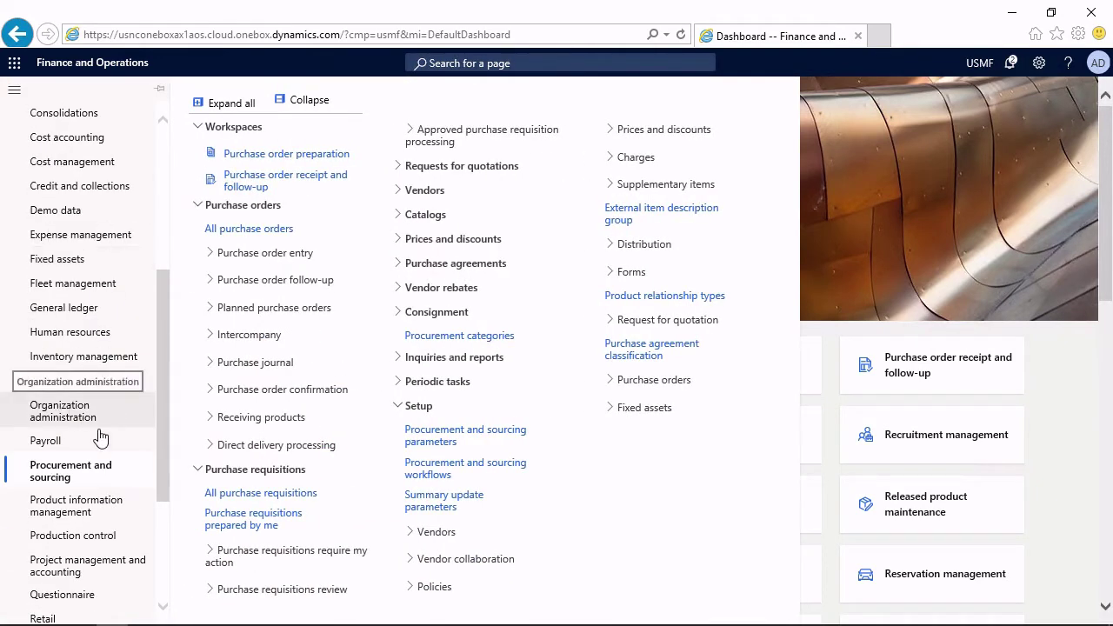
{"action": "left_click", "coordinate": [57, 506]}
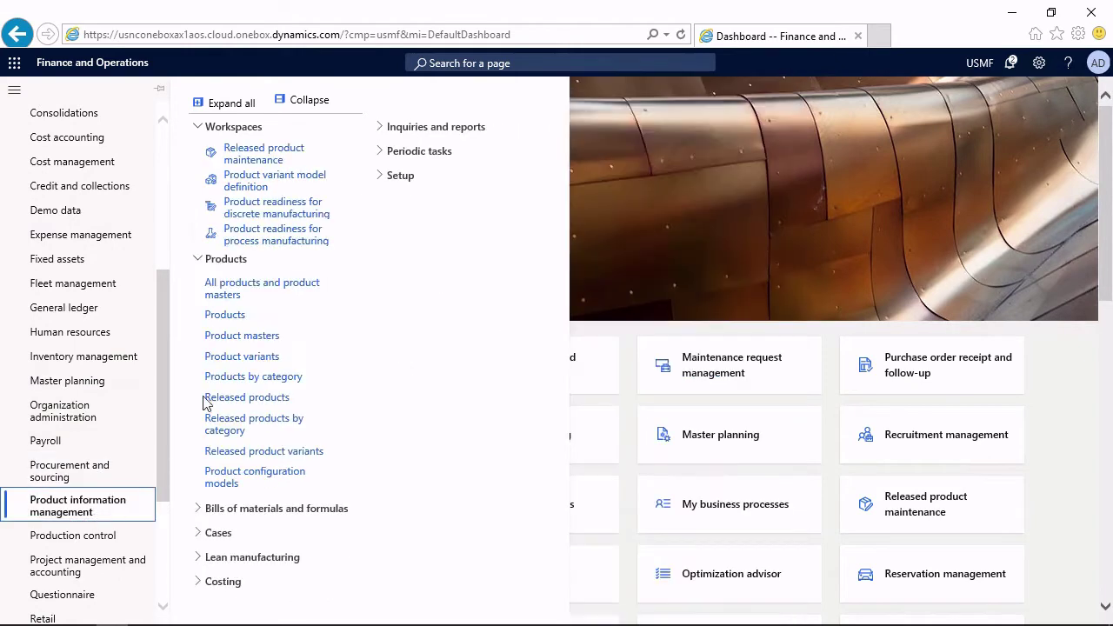
{"action": "left_click", "coordinate": [270, 400]}
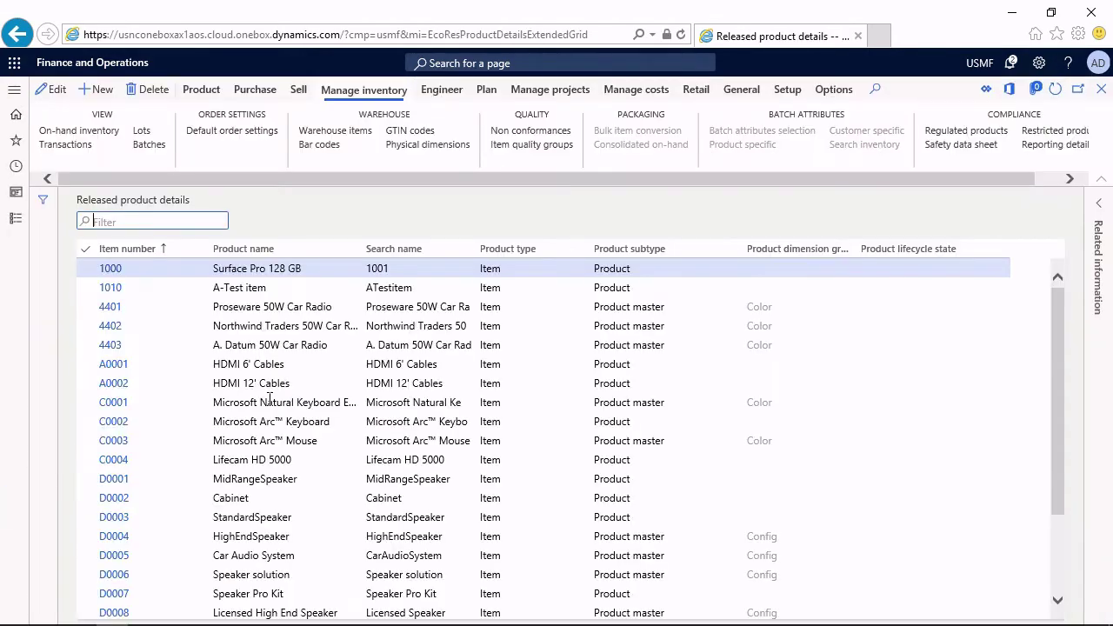
{"action": "left_click", "coordinate": [117, 483]}
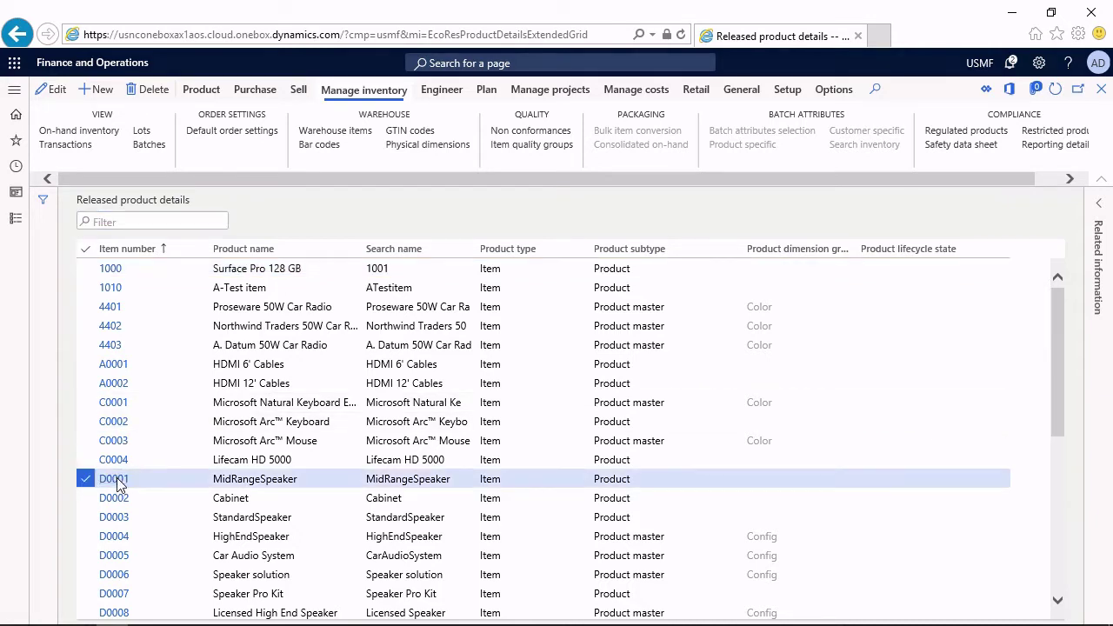
{"action": "left_click", "coordinate": [116, 479]}
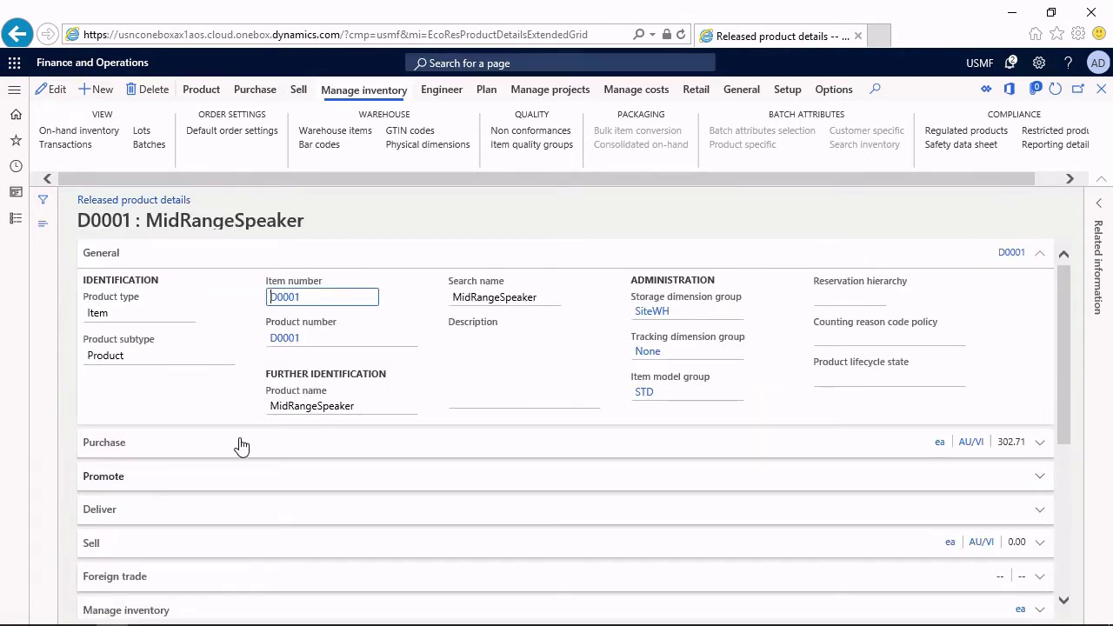
Expand the Purchase FastTab showing overdelivery and underdelivery at 0.00, and switch to edit mode.
{"action": "left_click", "coordinate": [137, 450]}
{"action": "scroll", "coordinate": [137, 450], "scroll_direction": "down", "scroll_amount": 2}
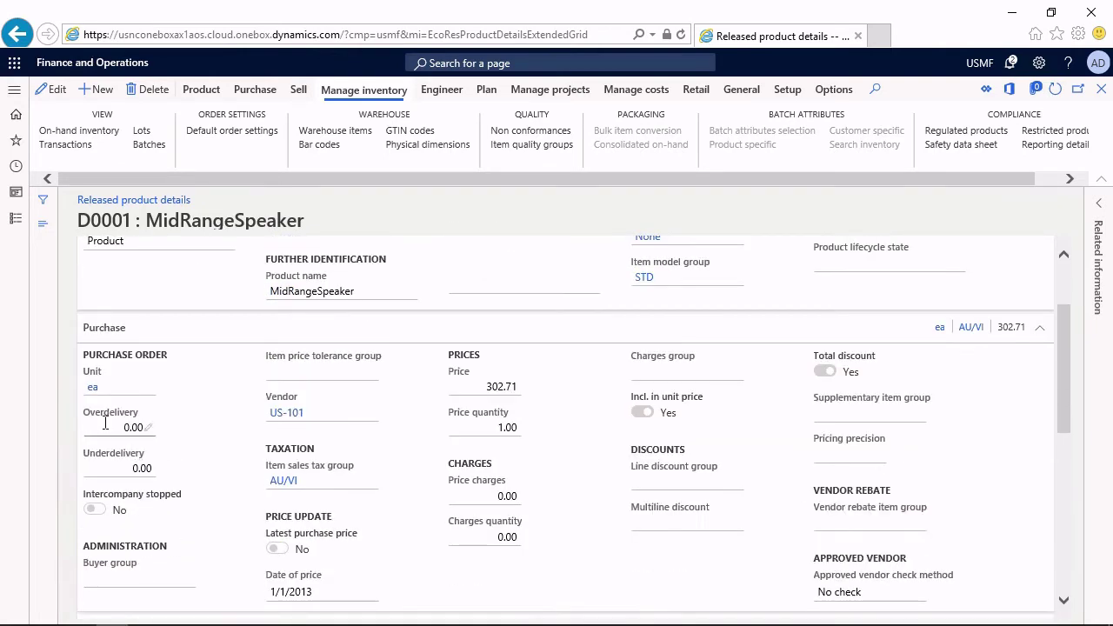
{"action": "mouse_move", "coordinate": [107, 423]}
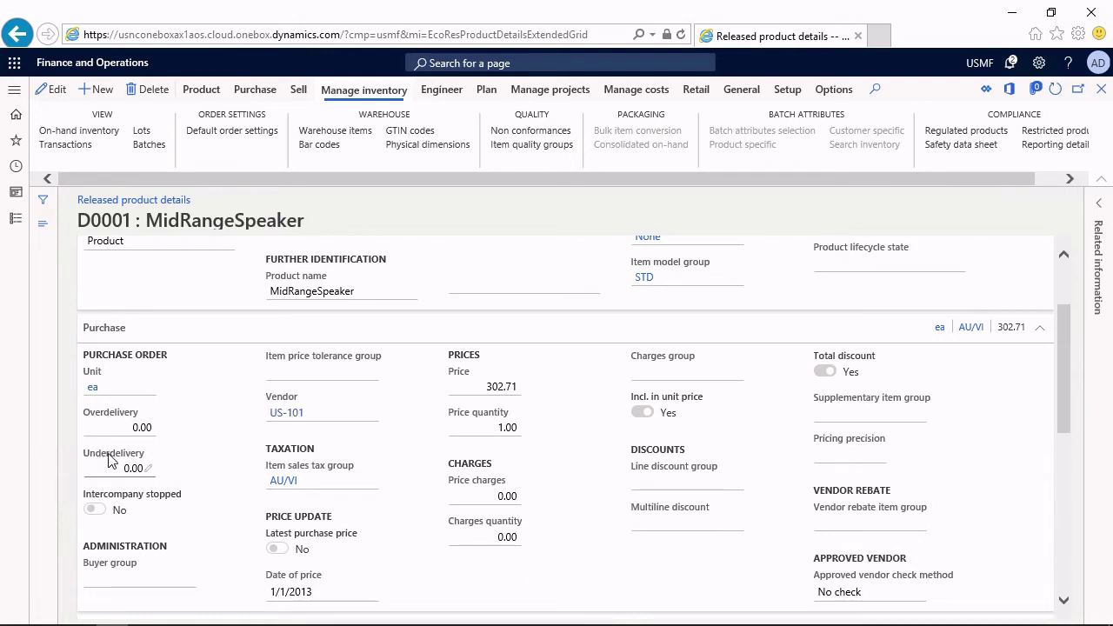
{"action": "mouse_move", "coordinate": [111, 461]}
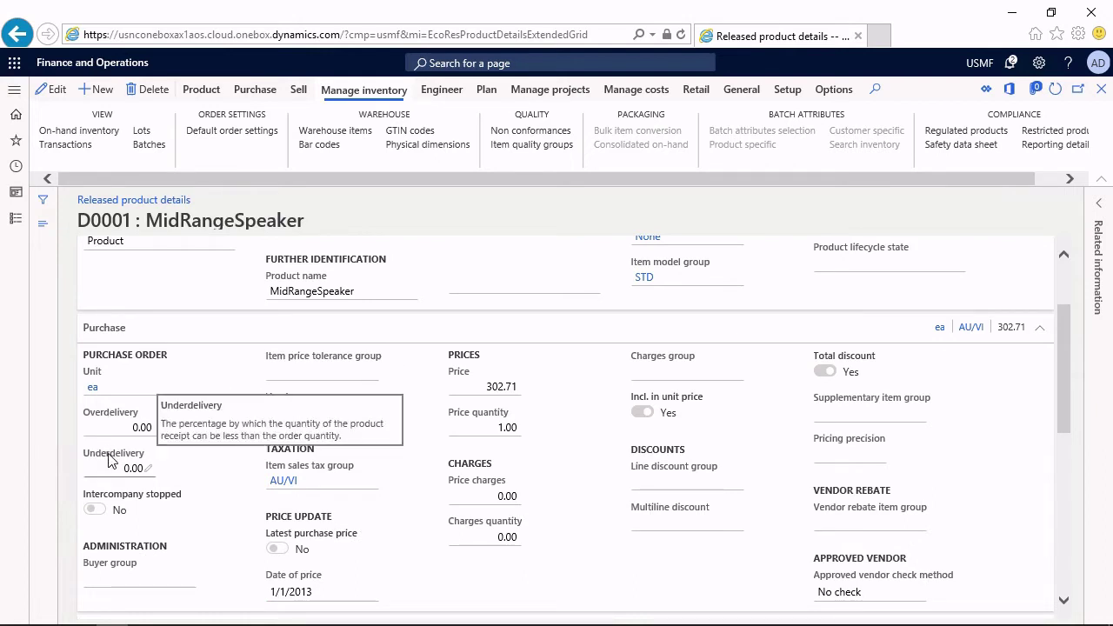
{"action": "left_click", "coordinate": [53, 88]}
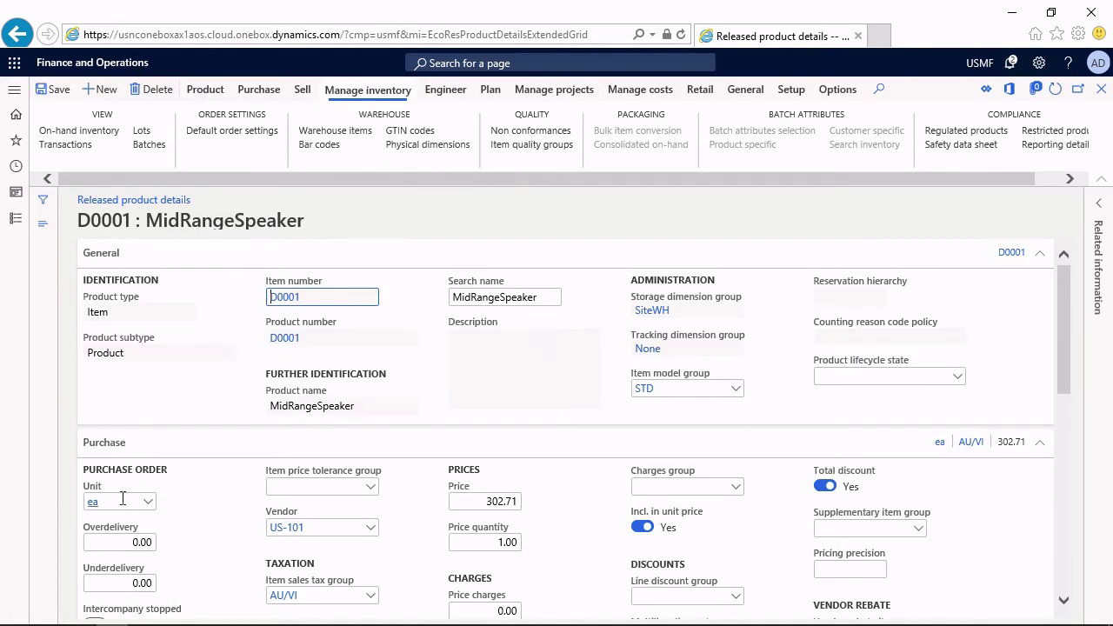
Enter 10 for purchase Overdelivery and Underdelivery and save the product.
{"action": "left_click", "coordinate": [126, 542]}
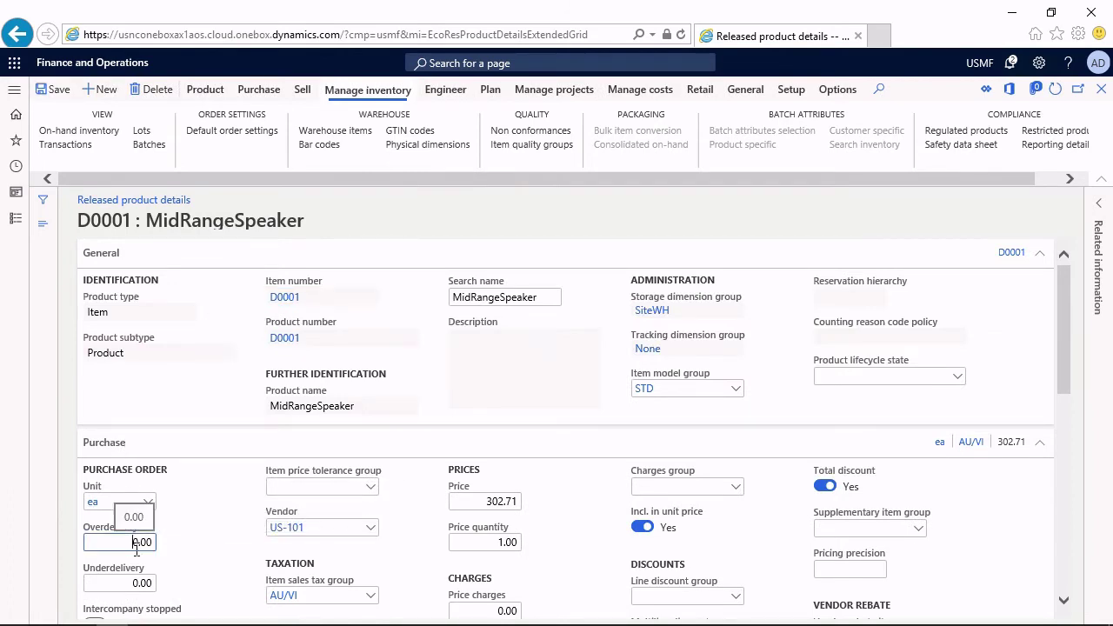
{"action": "type", "text": "1"}
{"action": "key", "text": "Tab"}
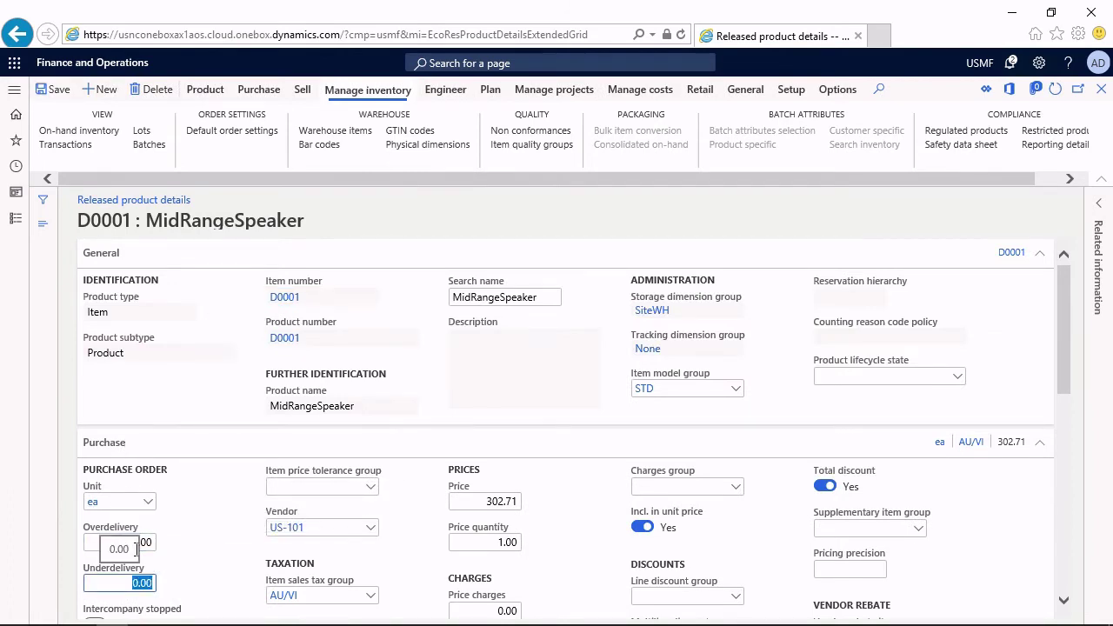
{"action": "key", "text": "Home"}
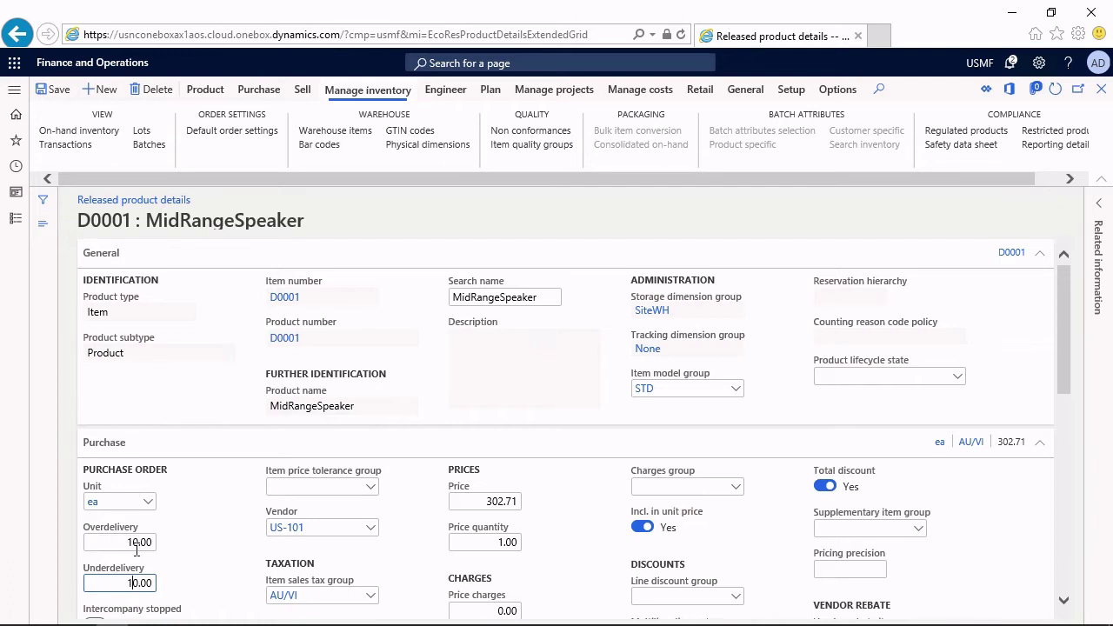
{"action": "left_click", "coordinate": [54, 89]}
Collapse the Purchase FastTab and expand Sell to compare sales tolerances still at 0.00.
{"action": "left_click", "coordinate": [172, 451]}
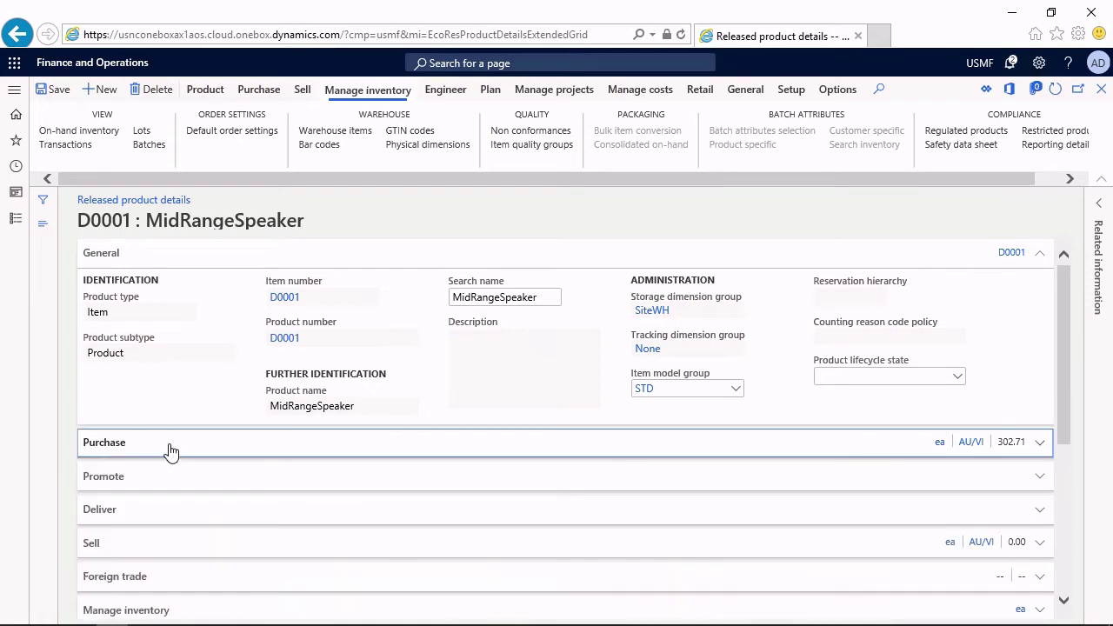
{"action": "left_click", "coordinate": [148, 554]}
{"action": "scroll", "coordinate": [174, 539], "scroll_direction": "down", "scroll_amount": 3}
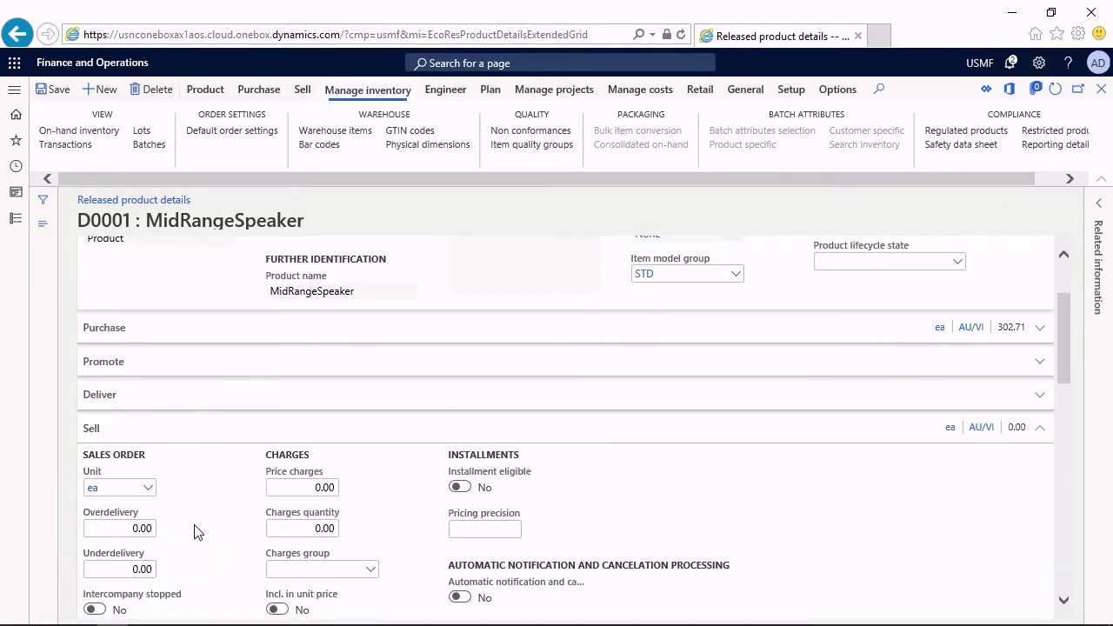
{"action": "mouse_move", "coordinate": [121, 447]}
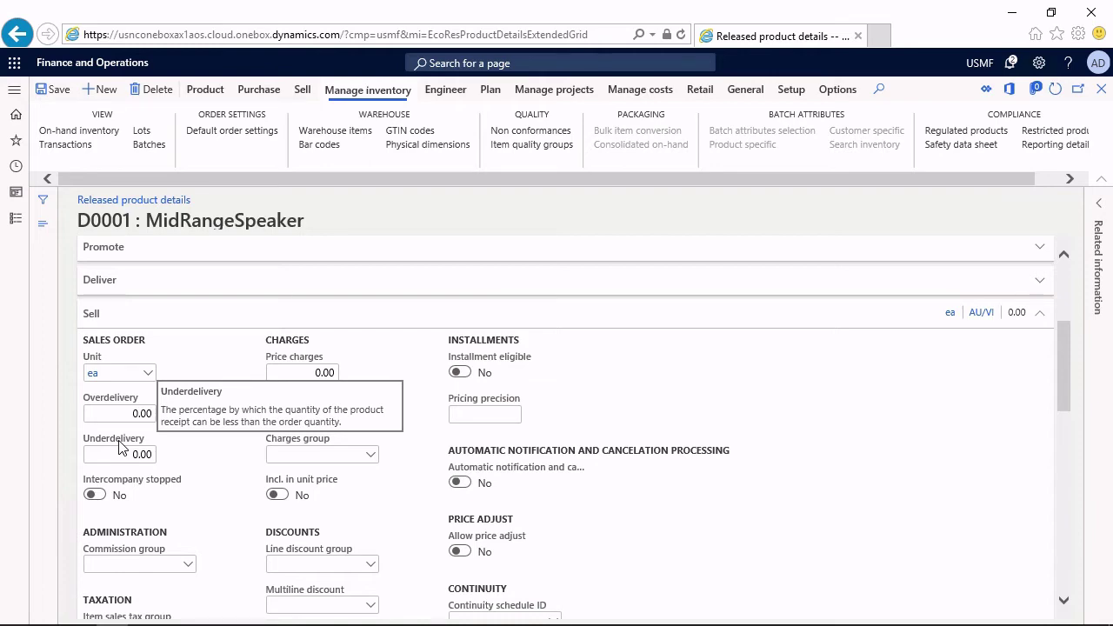
{"action": "left_click", "coordinate": [21, 221]}
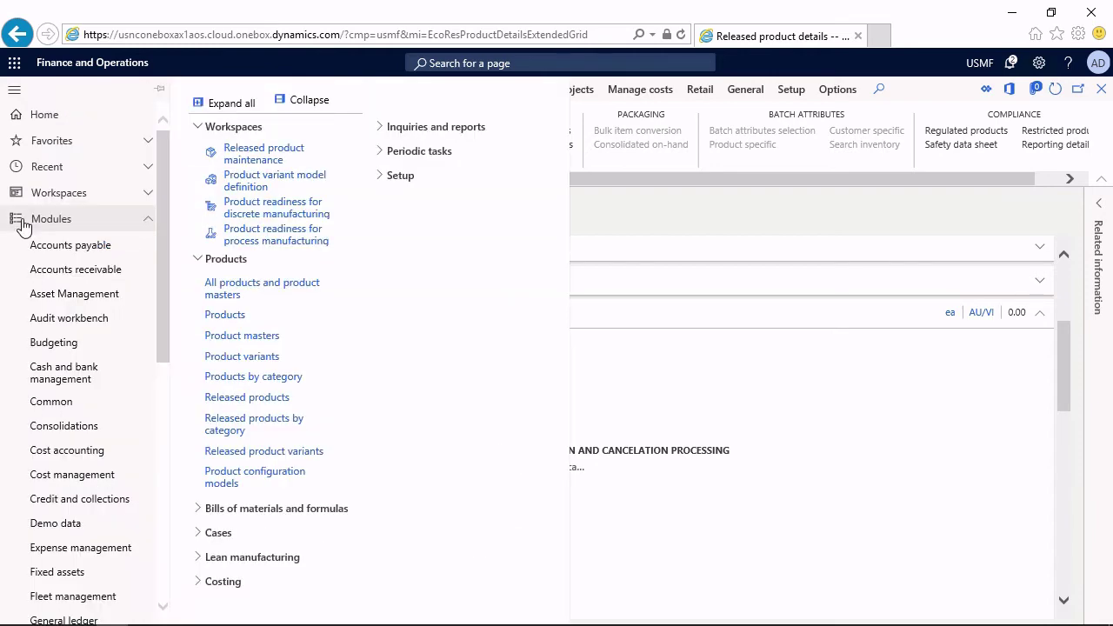
From All purchase orders, create a new order for vendor 1001 with warehouse 11 and site 1.
{"action": "left_click", "coordinate": [97, 249]}
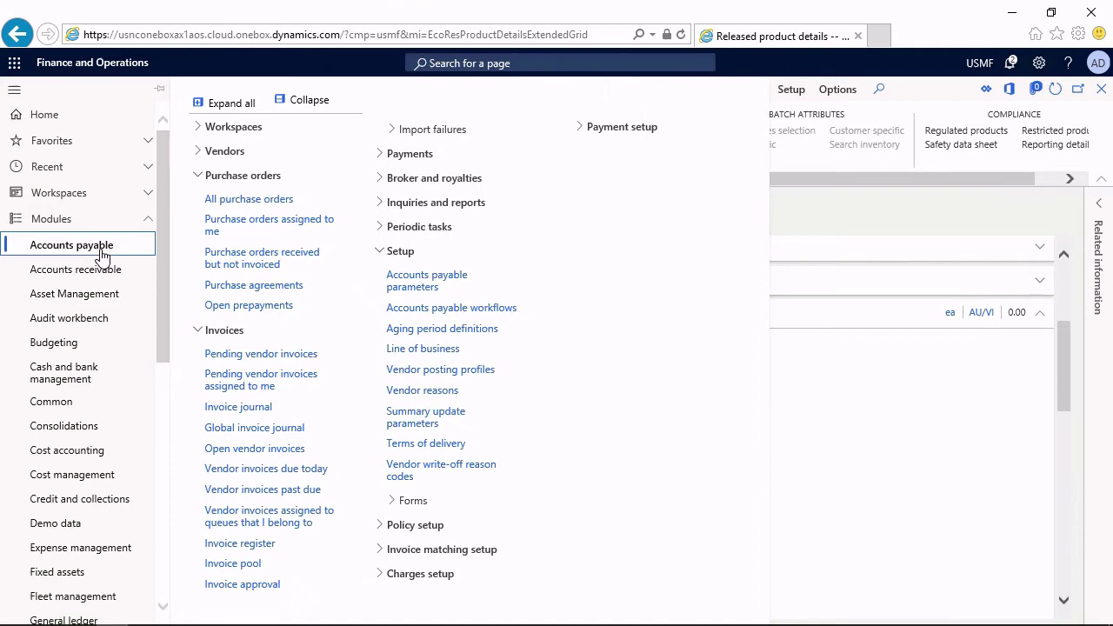
{"action": "left_click", "coordinate": [249, 199]}
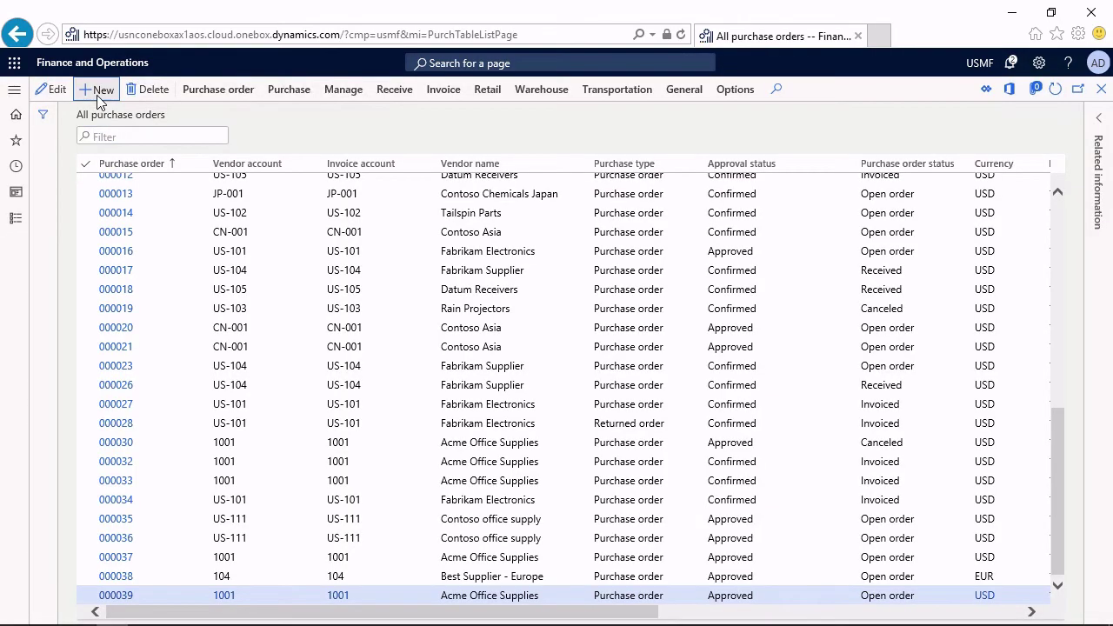
{"action": "left_click", "coordinate": [98, 90]}
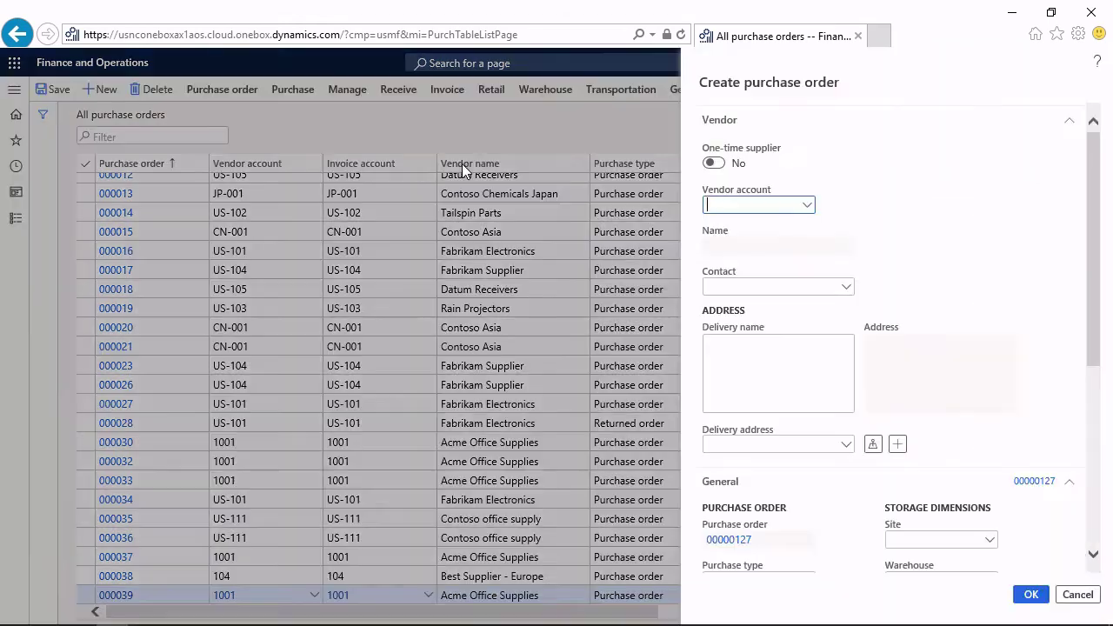
{"action": "type", "text": "1001"}
{"action": "key", "text": "Tab"}
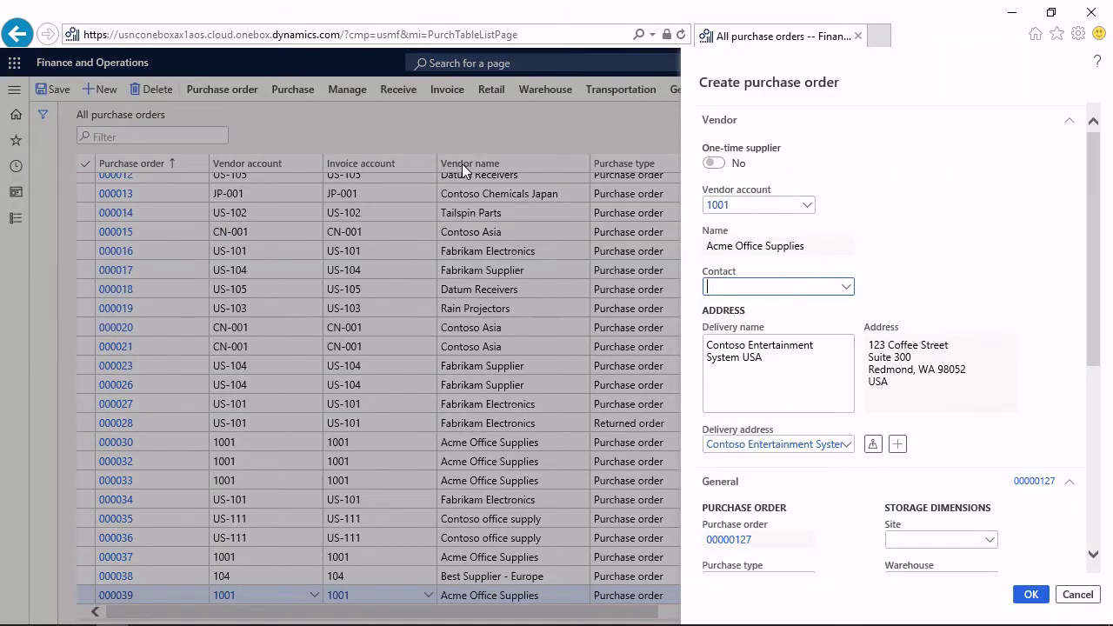
{"action": "scroll", "coordinate": [922, 507], "scroll_direction": "down", "scroll_amount": 2}
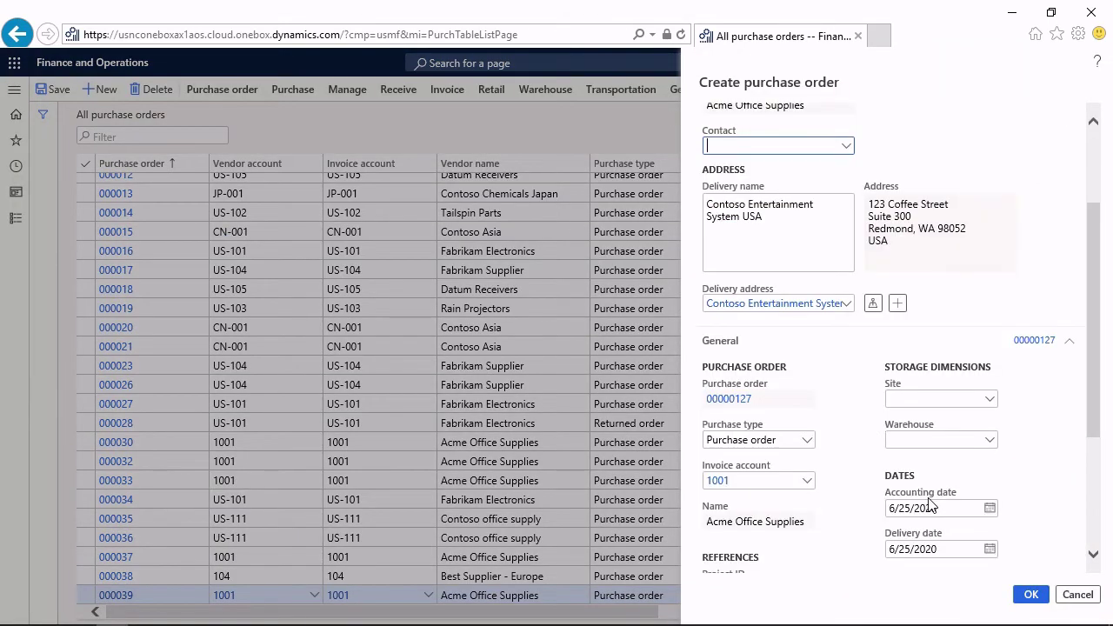
{"action": "left_click", "coordinate": [906, 439]}
{"action": "type", "text": "11"}
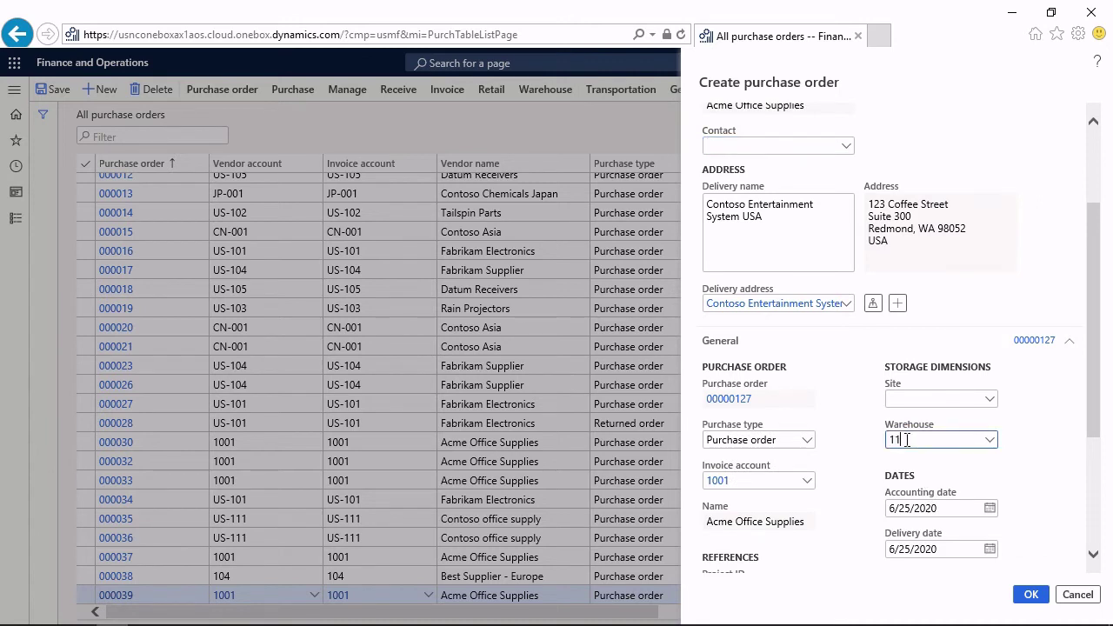
{"action": "key", "text": "Tab"}
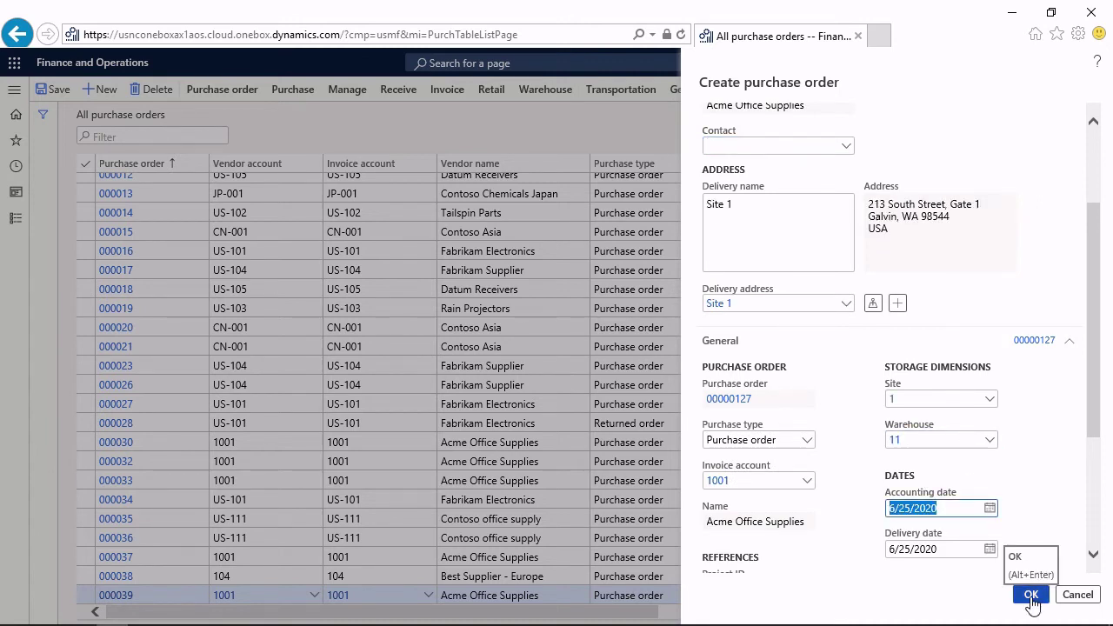
{"action": "left_click", "coordinate": [1031, 598]}
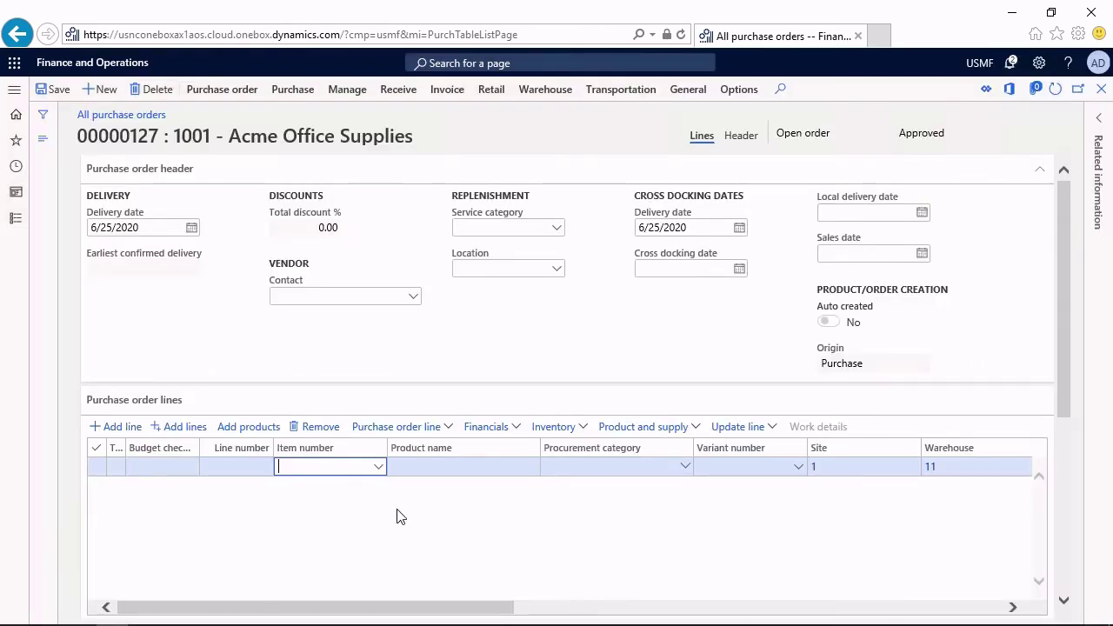
Add an order line for item D0001 MidRangeSpeaker with quantity 20.
{"action": "type", "text": "d"}
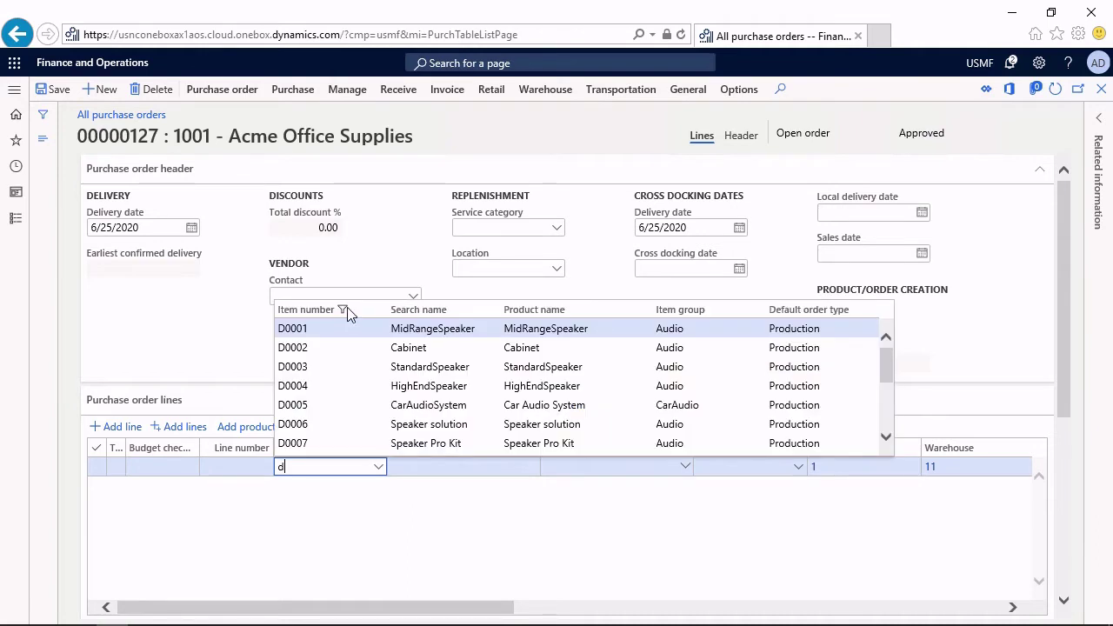
{"action": "key", "text": "Return"}
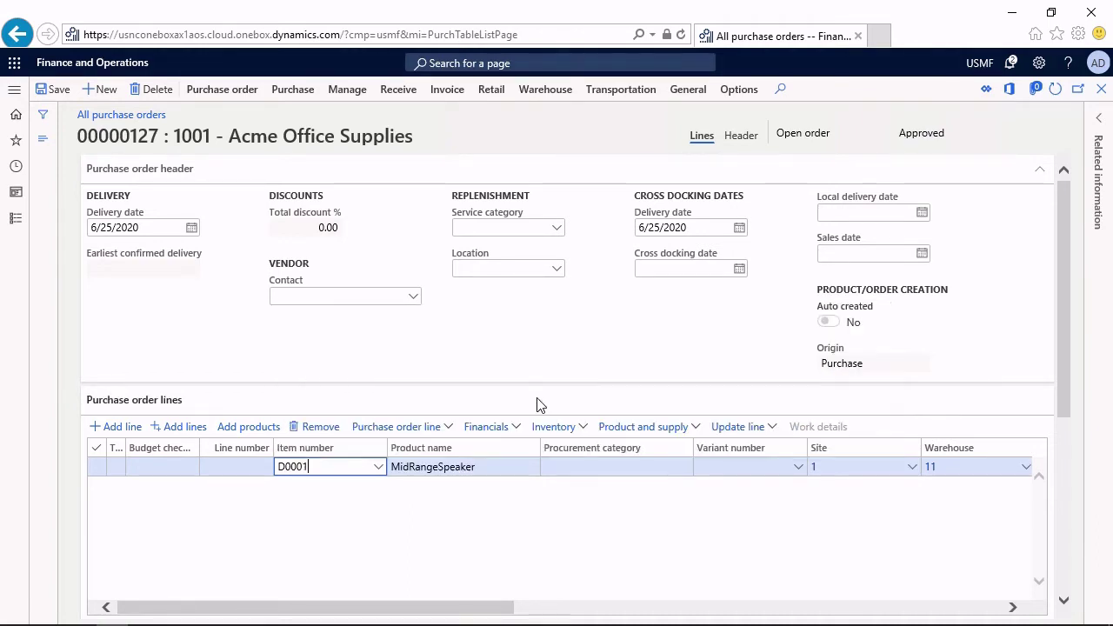
{"action": "key", "text": "Tab"}
{"action": "key", "text": "Tab"}
{"action": "key", "text": "Tab"}
{"action": "key", "text": "Tab"}
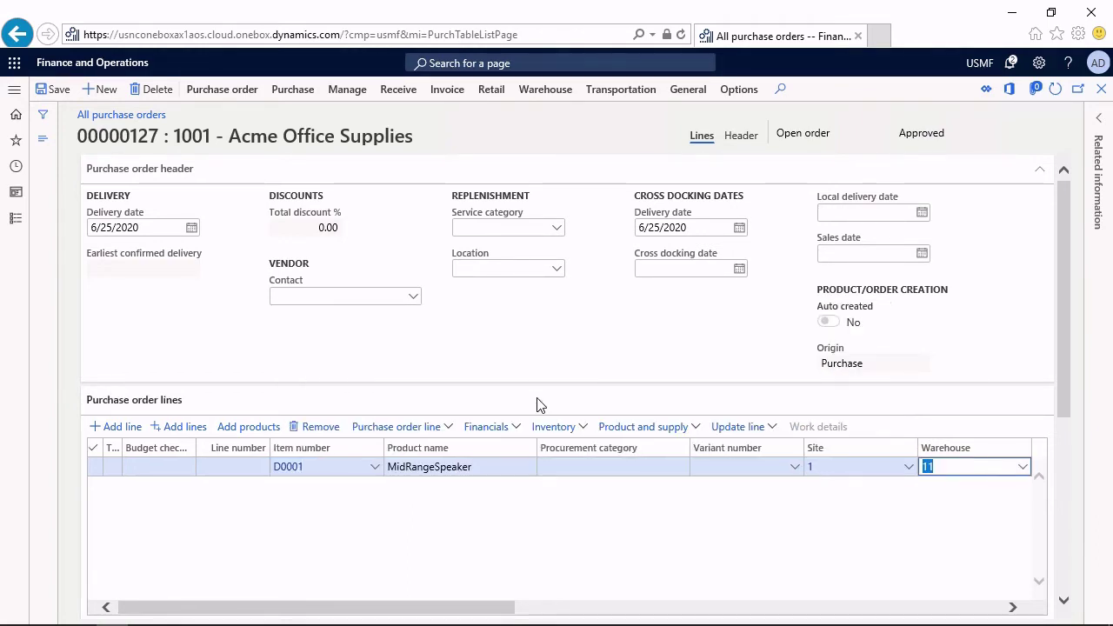
{"action": "key", "text": "Tab"}
{"action": "key", "text": "Tab"}
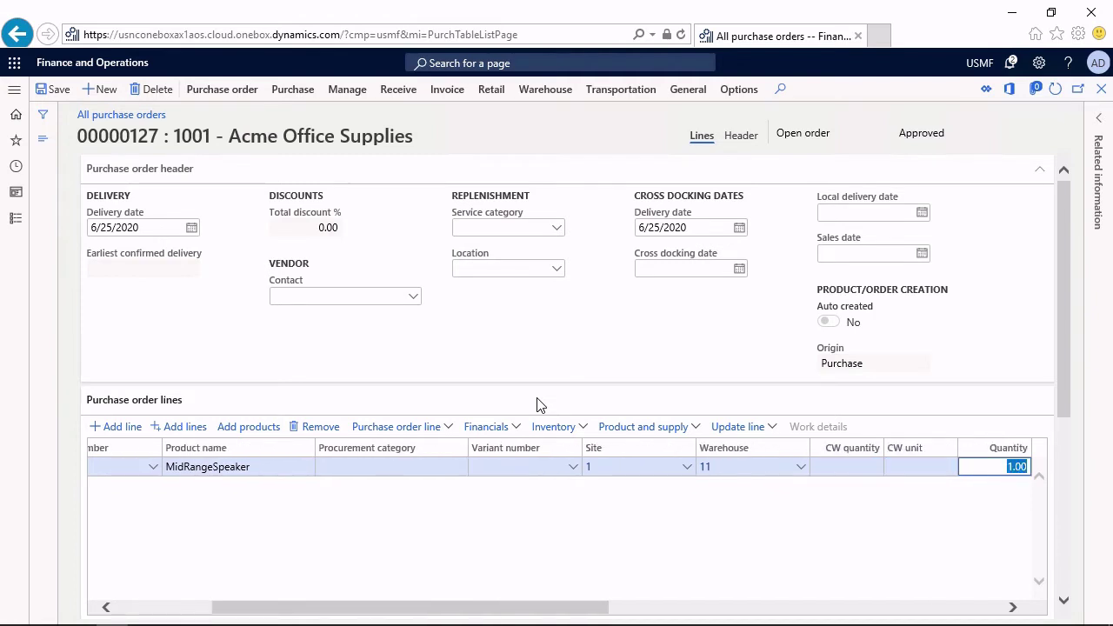
{"action": "type", "text": "20"}
{"action": "key", "text": "Tab"}
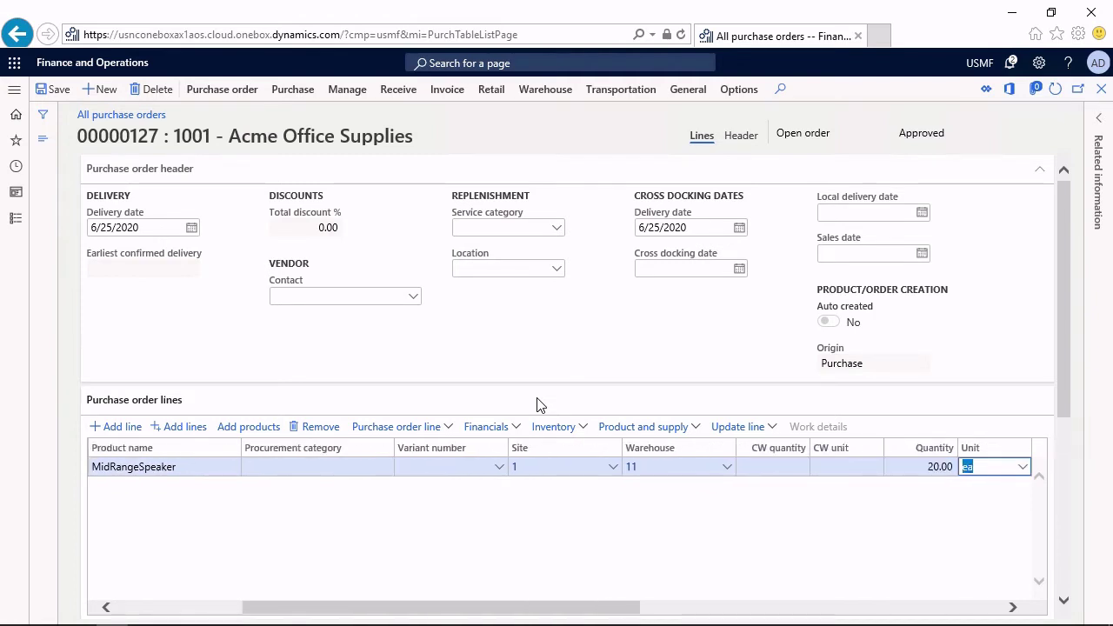
Check the line's delivery tolerances on the Delivery tab, then confirm the purchase order.
{"action": "scroll", "coordinate": [1065, 347], "scroll_direction": "down", "scroll_amount": 1}
{"action": "left_click_drag", "start_coordinate": [1068, 347], "coordinate": [1042, 482]}
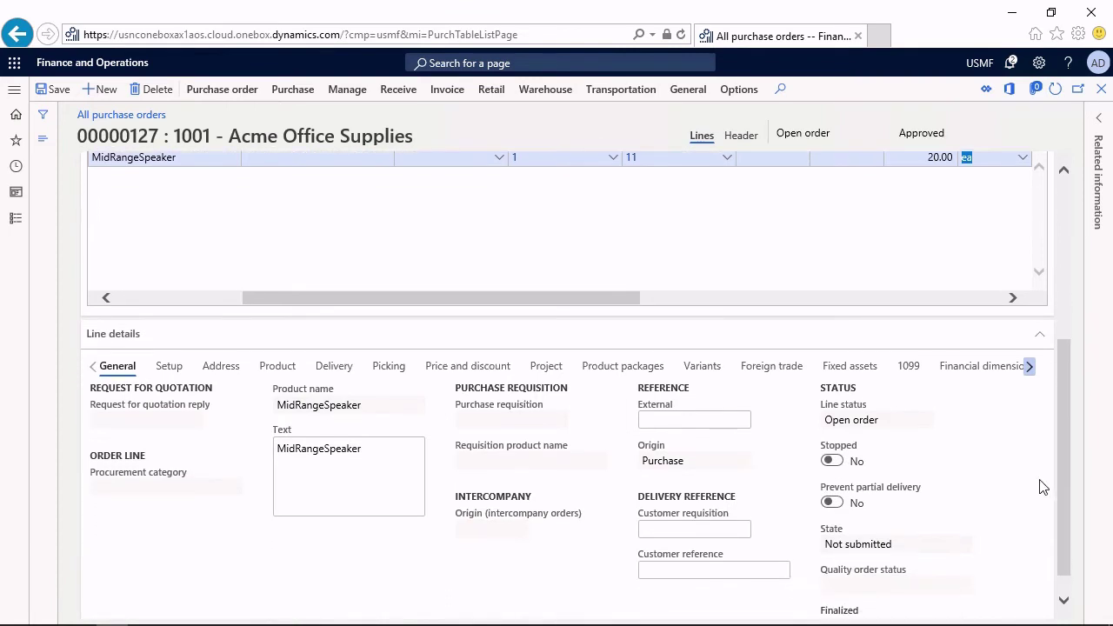
{"action": "left_click", "coordinate": [331, 367]}
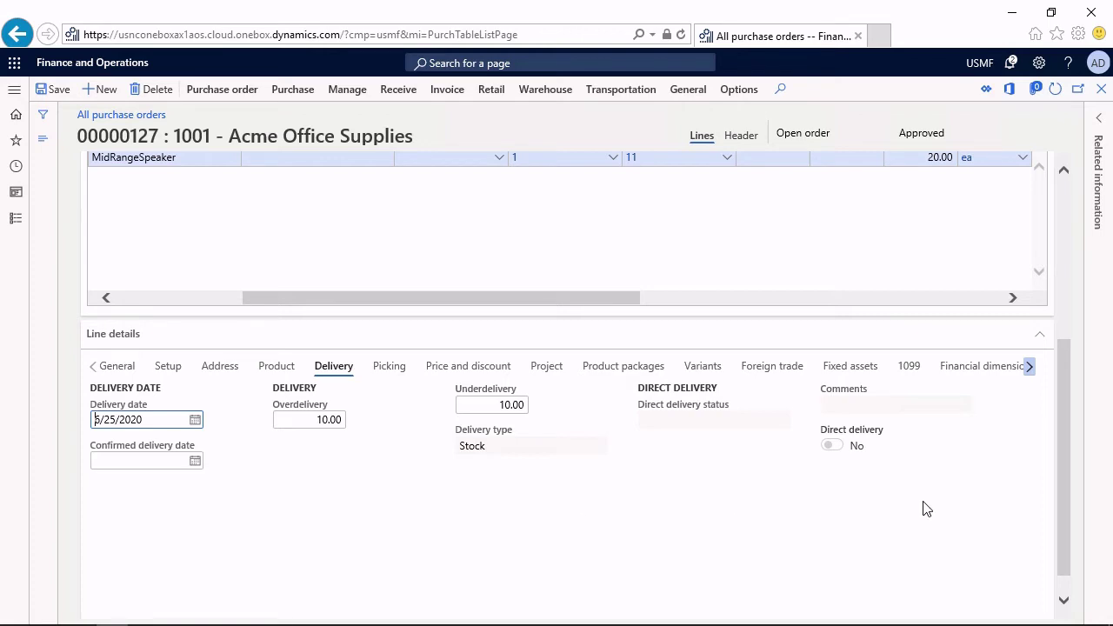
{"action": "left_click_drag", "start_coordinate": [1060, 472], "coordinate": [1067, 411]}
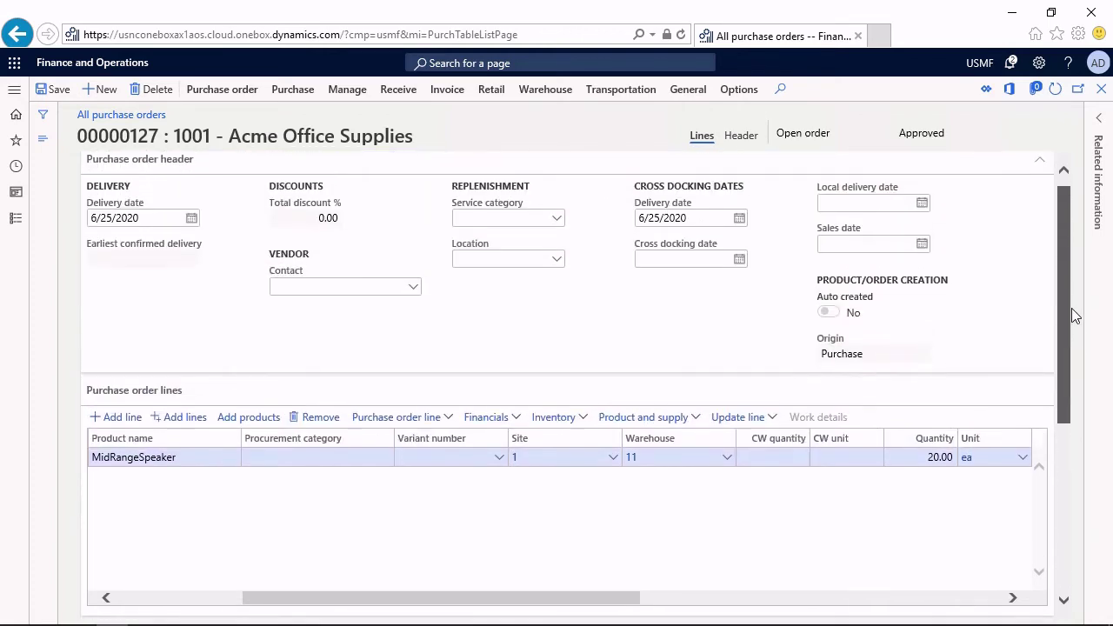
{"action": "scroll", "coordinate": [1071, 315], "scroll_direction": "up", "scroll_amount": 1}
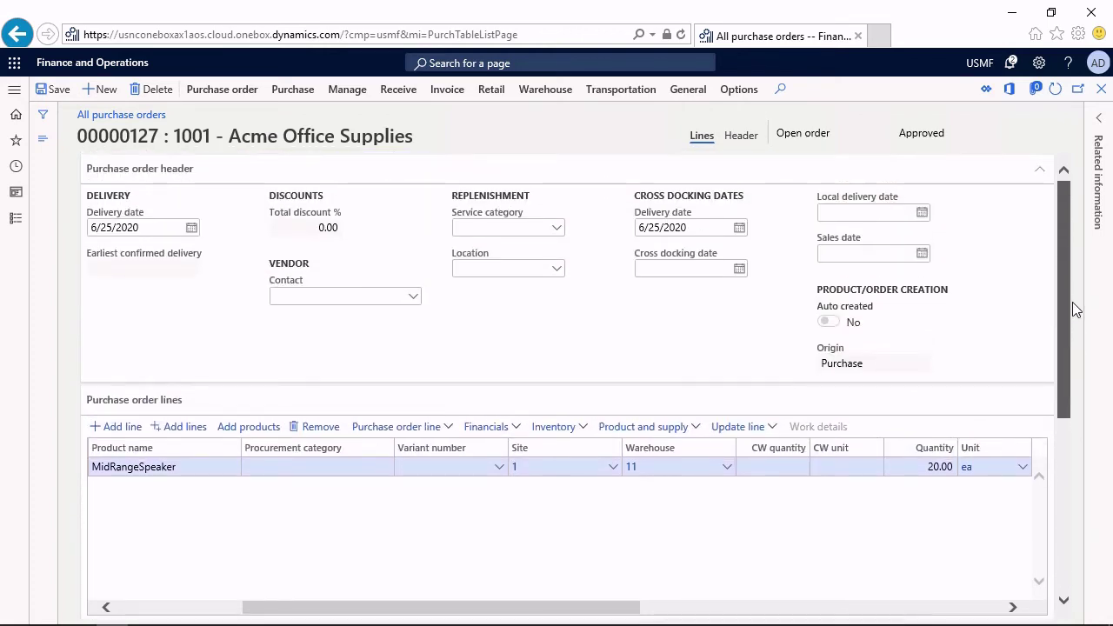
{"action": "left_click", "coordinate": [274, 92]}
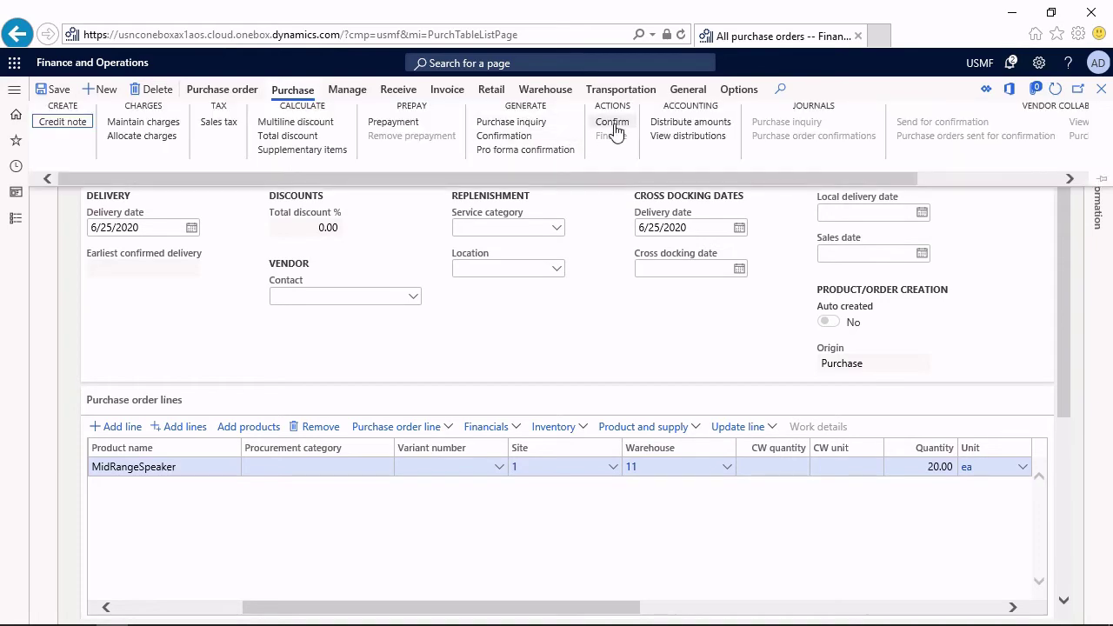
{"action": "left_click", "coordinate": [612, 124]}
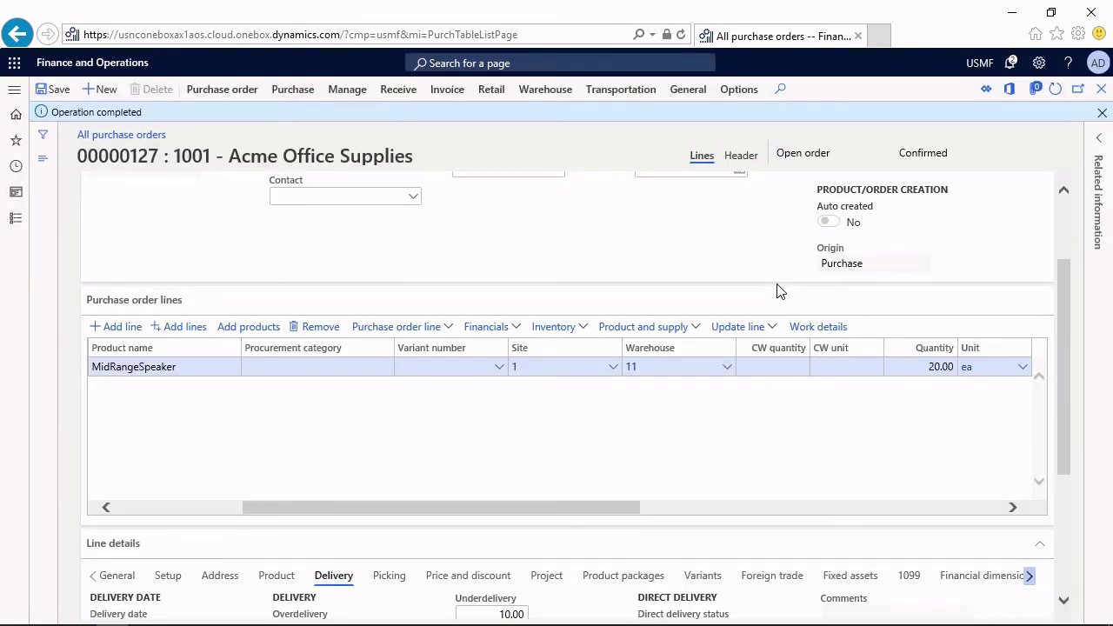
Start a product receipt numbered PS201 based on Ordered quantity.
{"action": "left_click", "coordinate": [398, 89]}
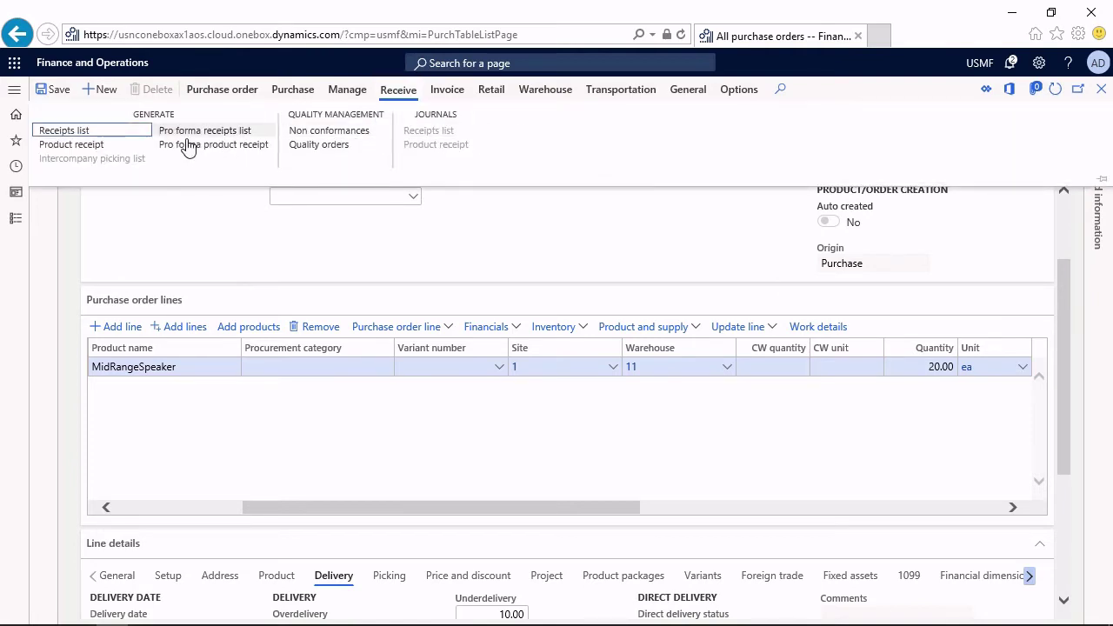
{"action": "left_click", "coordinate": [95, 146]}
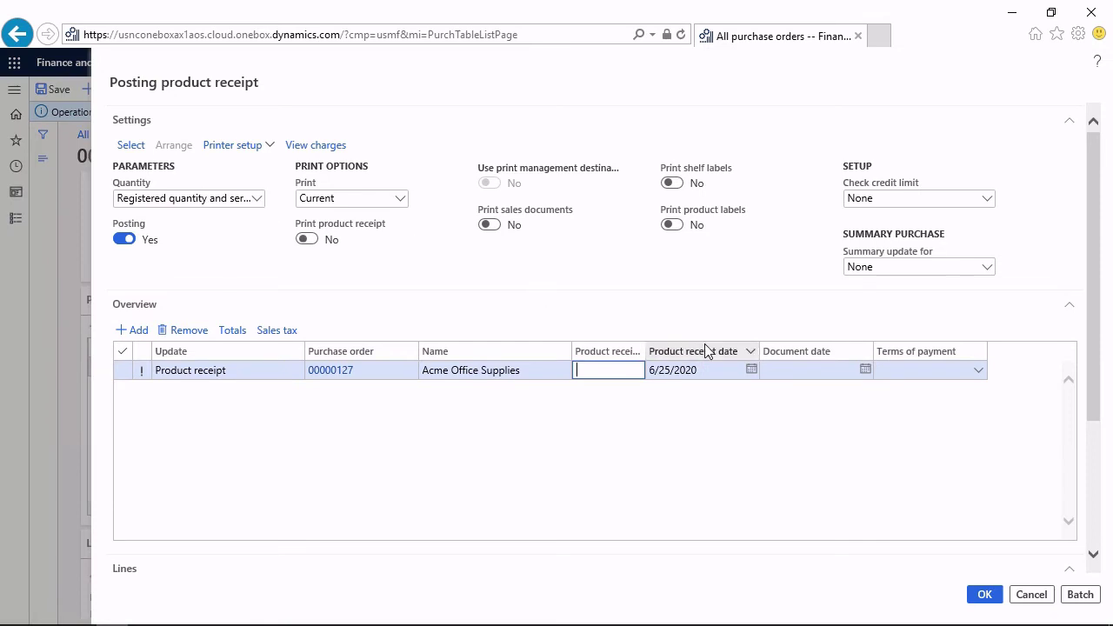
{"action": "type", "text": "PS201"}
{"action": "scroll", "coordinate": [686, 412], "scroll_direction": "down", "scroll_amount": 3}
{"action": "scroll", "coordinate": [484, 327], "scroll_direction": "up", "scroll_amount": 3}
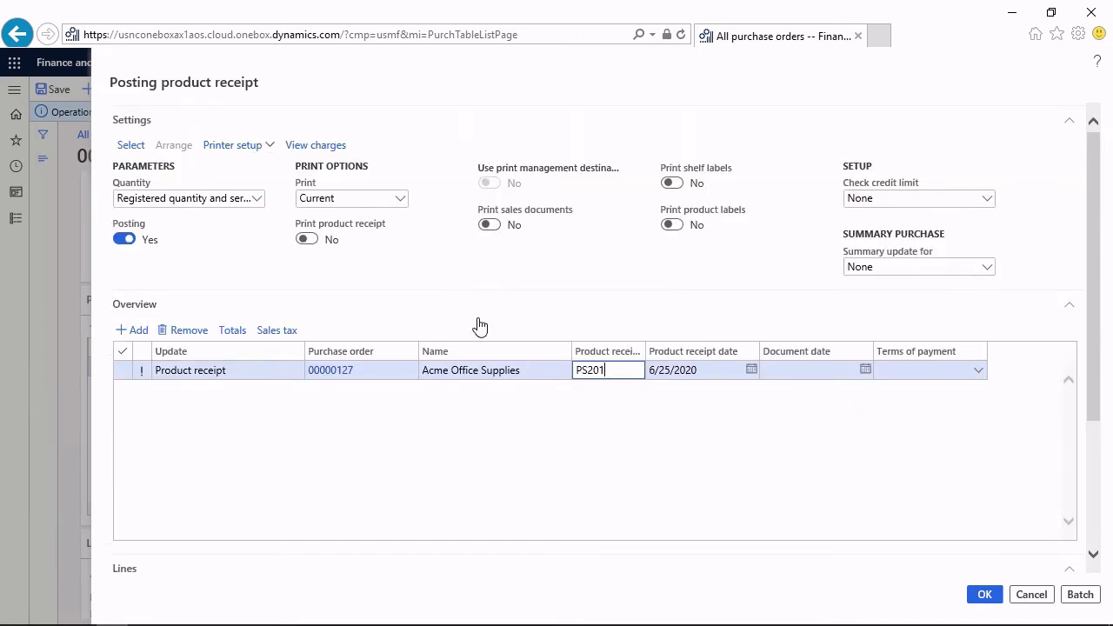
{"action": "left_click", "coordinate": [260, 200]}
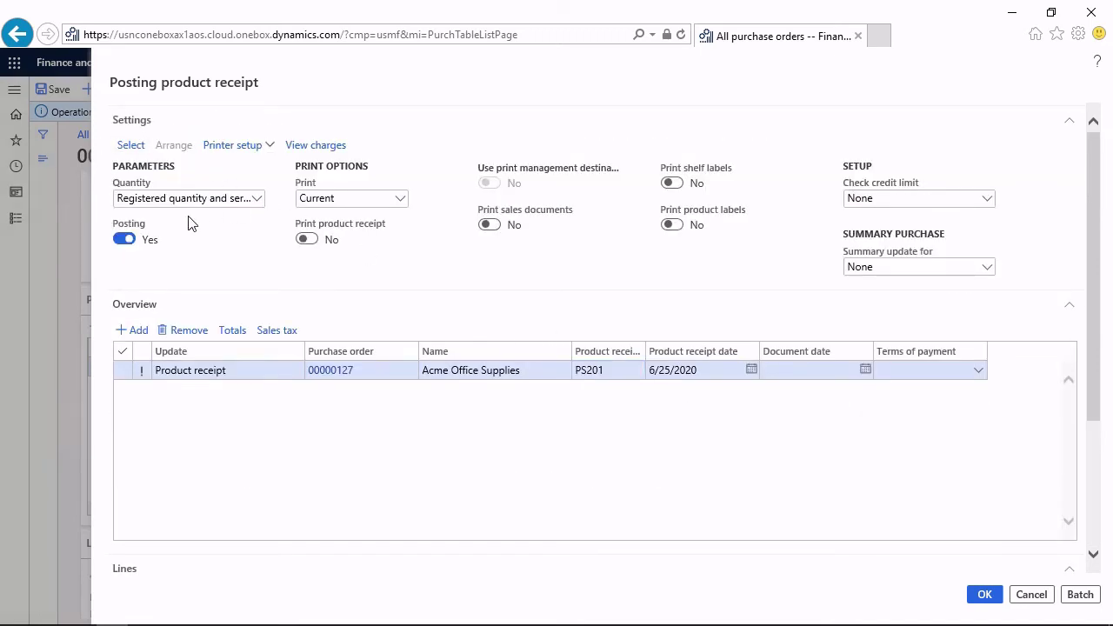
{"action": "left_click", "coordinate": [259, 199]}
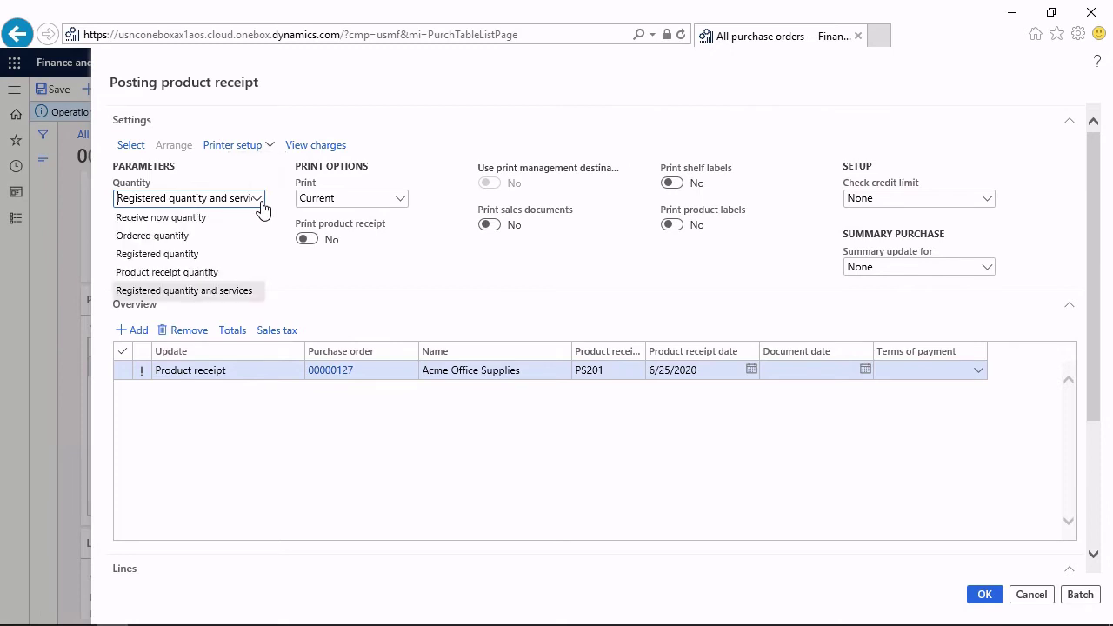
{"action": "left_click", "coordinate": [165, 237]}
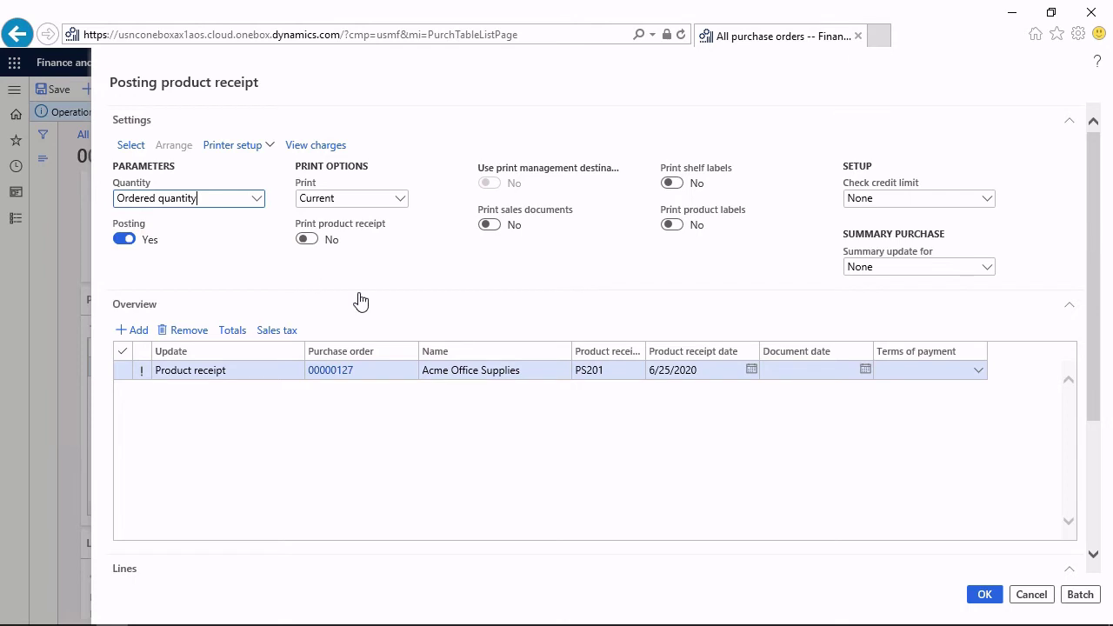
Change the line's receipt quantity from 20 to 10 and post the receipt.
{"action": "scroll", "coordinate": [338, 304], "scroll_direction": "down", "scroll_amount": 5}
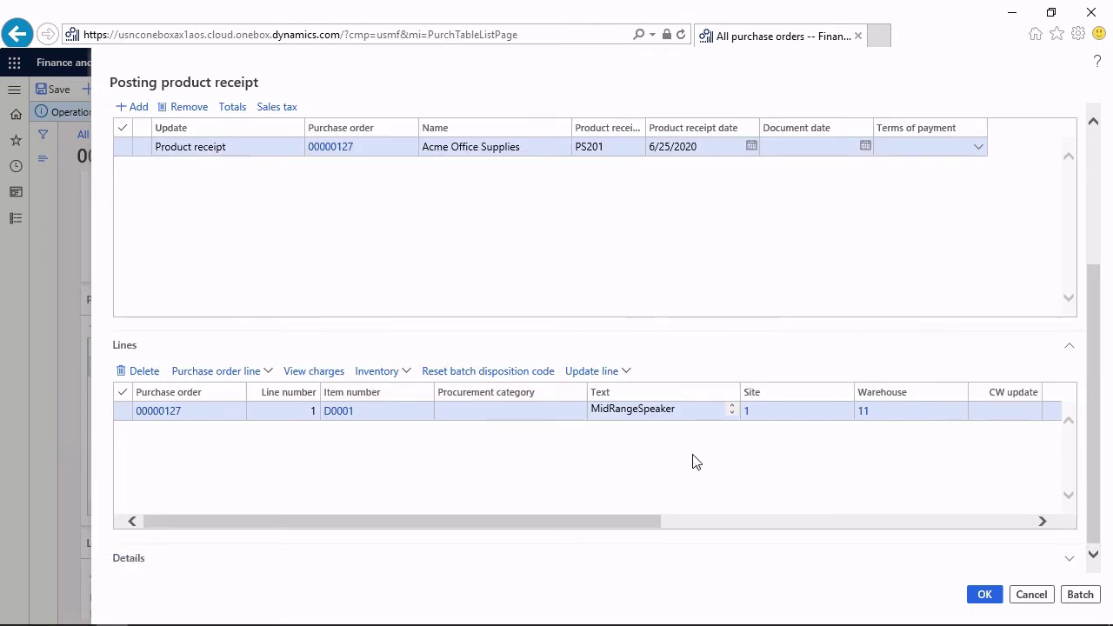
{"action": "left_click_drag", "start_coordinate": [653, 520], "coordinate": [834, 519]}
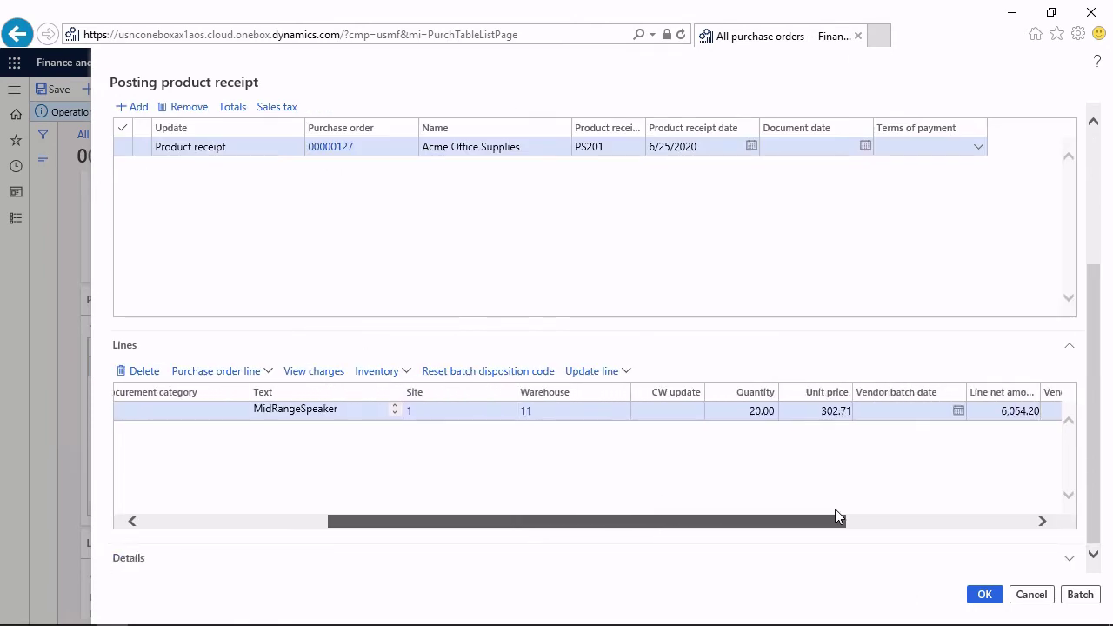
{"action": "double_click", "coordinate": [758, 411]}
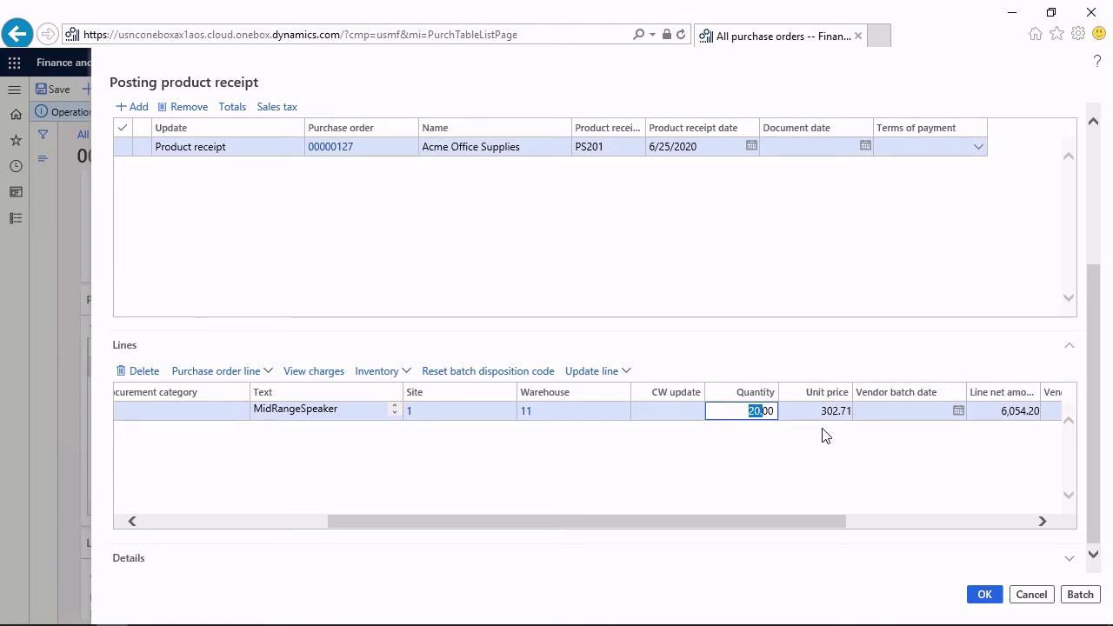
{"action": "key", "text": "BackSpace"}
{"action": "type", "text": "0"}
{"action": "key", "text": "Tab"}
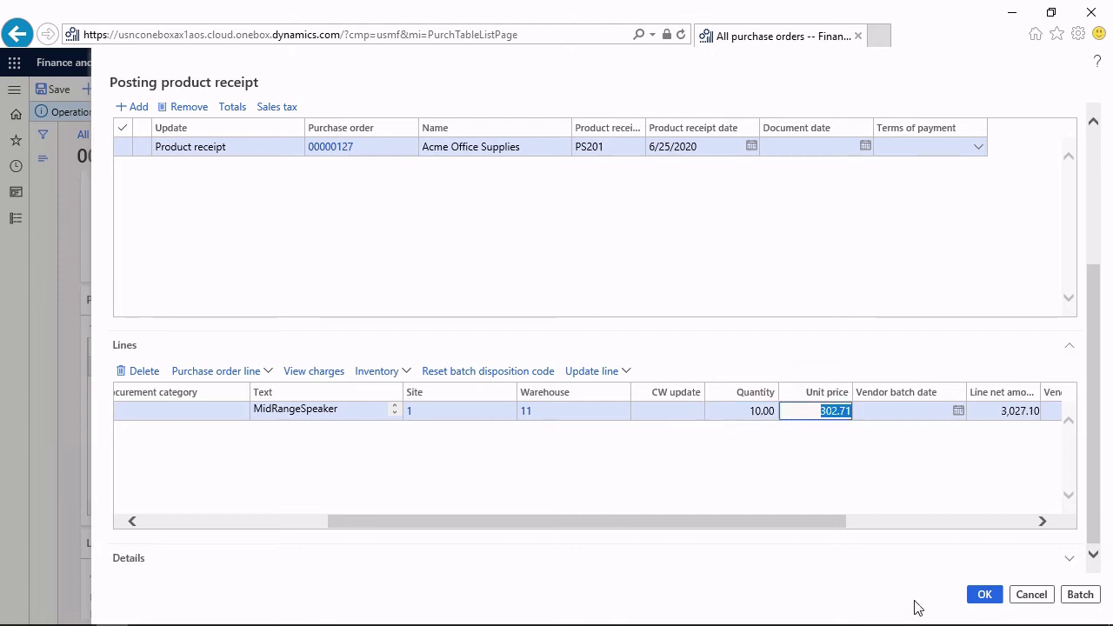
{"action": "left_click", "coordinate": [979, 605]}
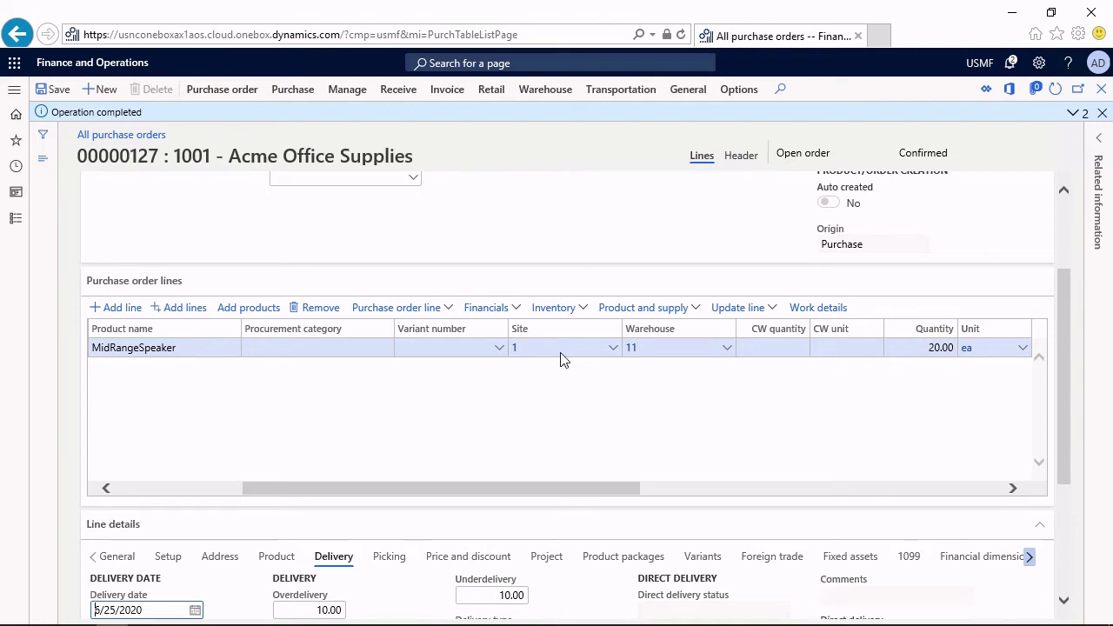
View the D0001 line's inventory transactions: 10 received, 10 still ordered.
{"action": "left_click", "coordinate": [582, 311]}
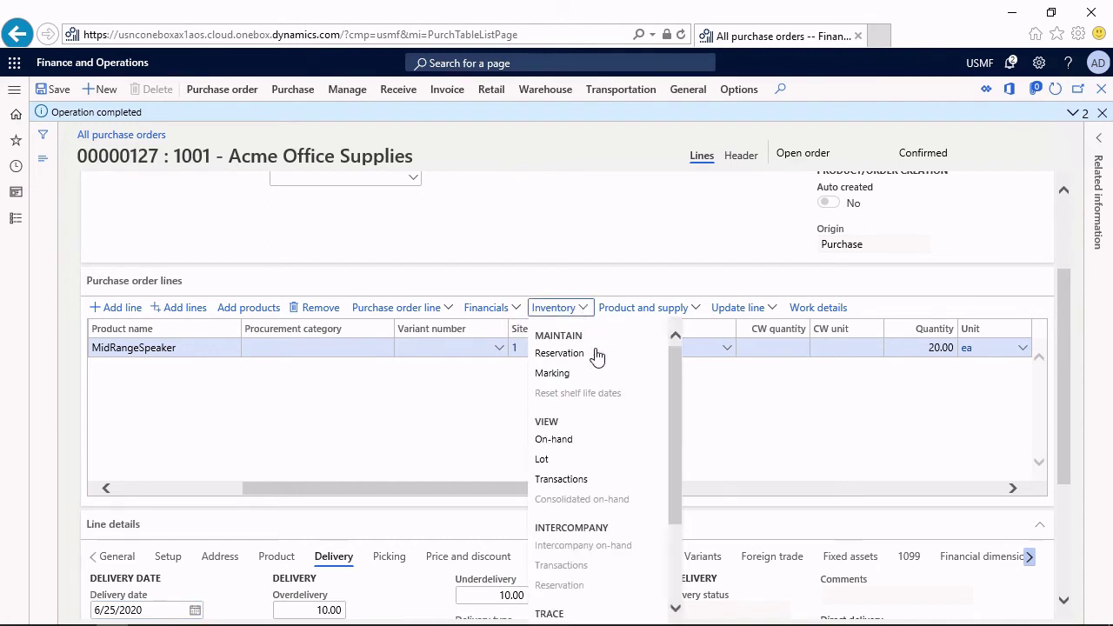
{"action": "left_click", "coordinate": [728, 463]}
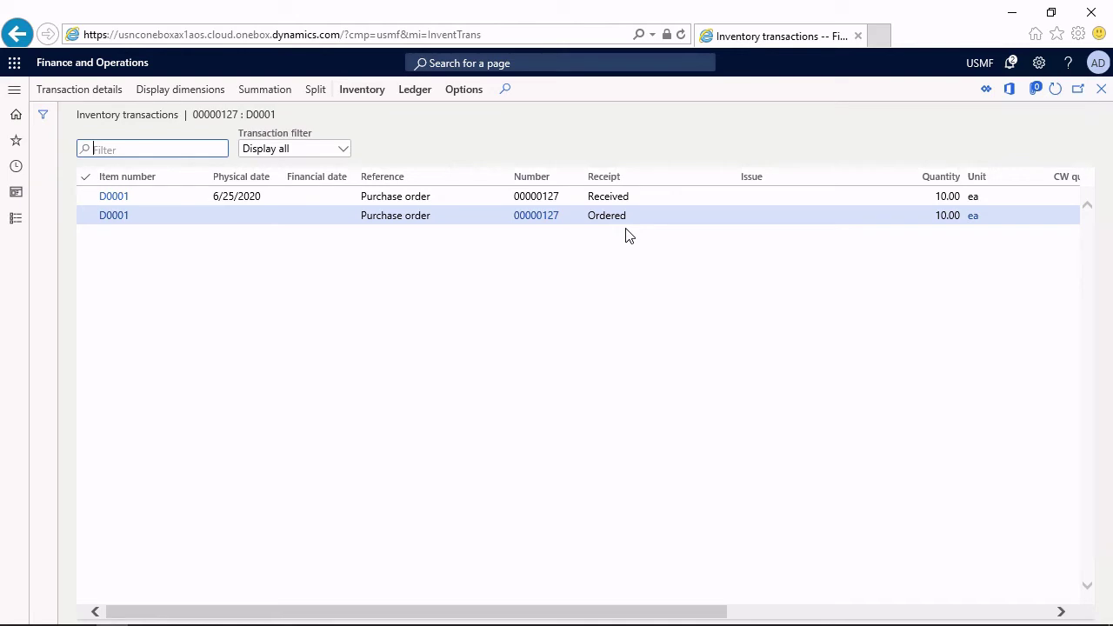
Check Line quantity showing 10 received and 10 remaining, then close it.
{"action": "left_click", "coordinate": [1101, 88]}
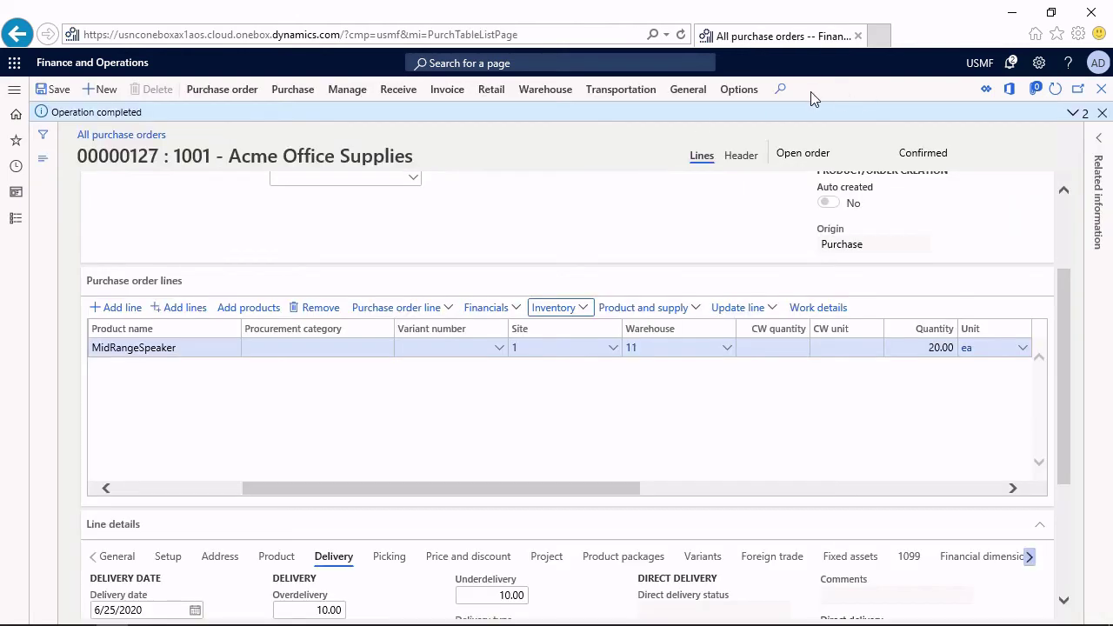
{"action": "left_click", "coordinate": [688, 89]}
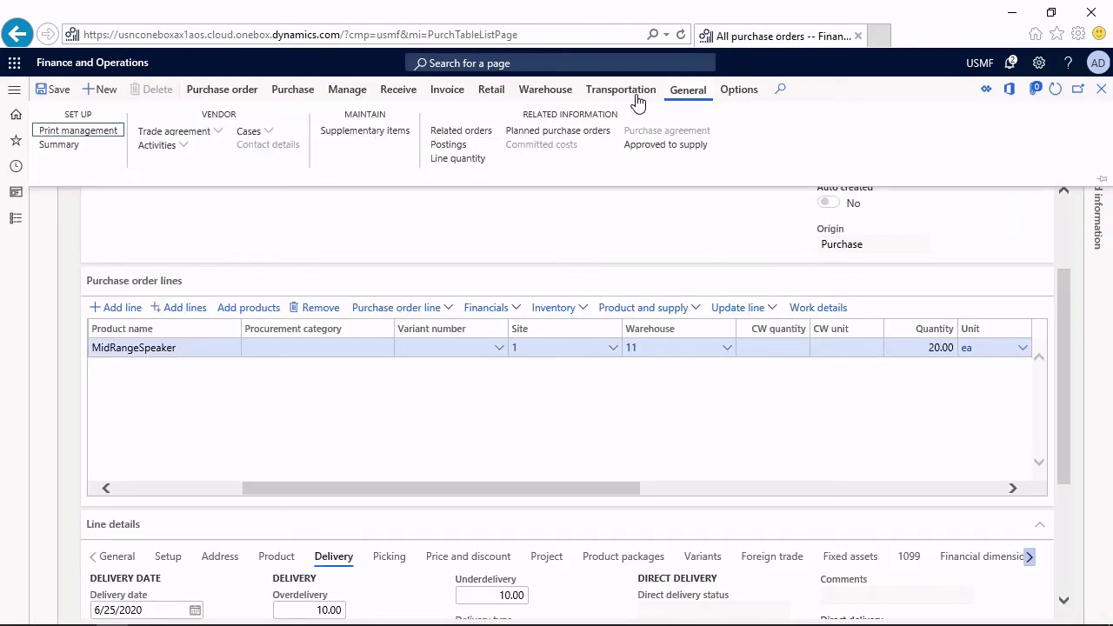
{"action": "left_click", "coordinate": [500, 168]}
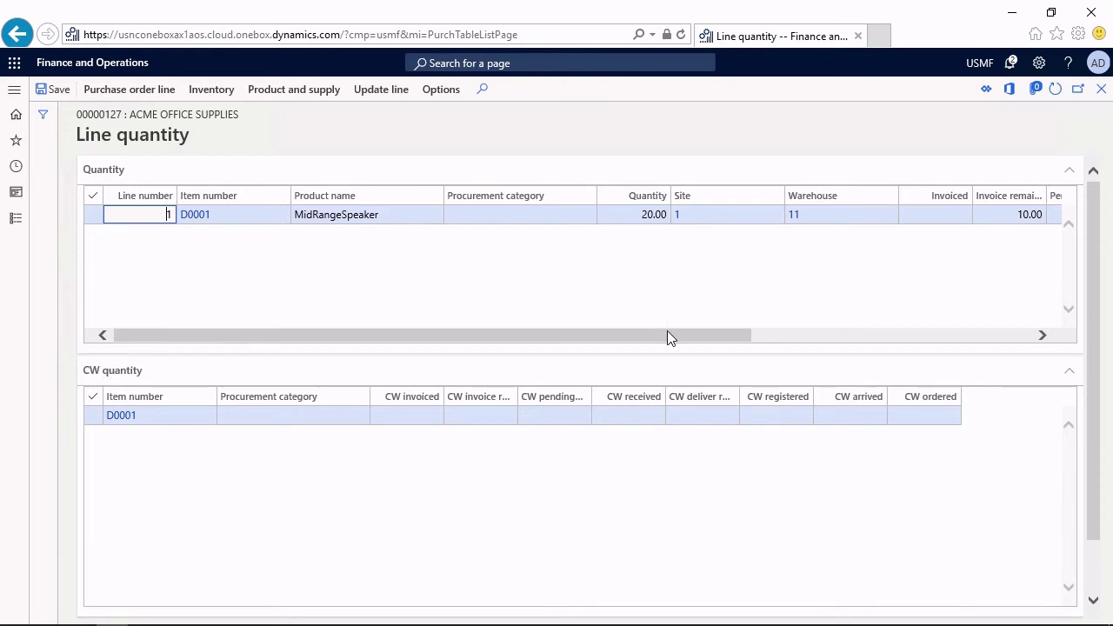
{"action": "left_click_drag", "start_coordinate": [667, 335], "coordinate": [955, 338]}
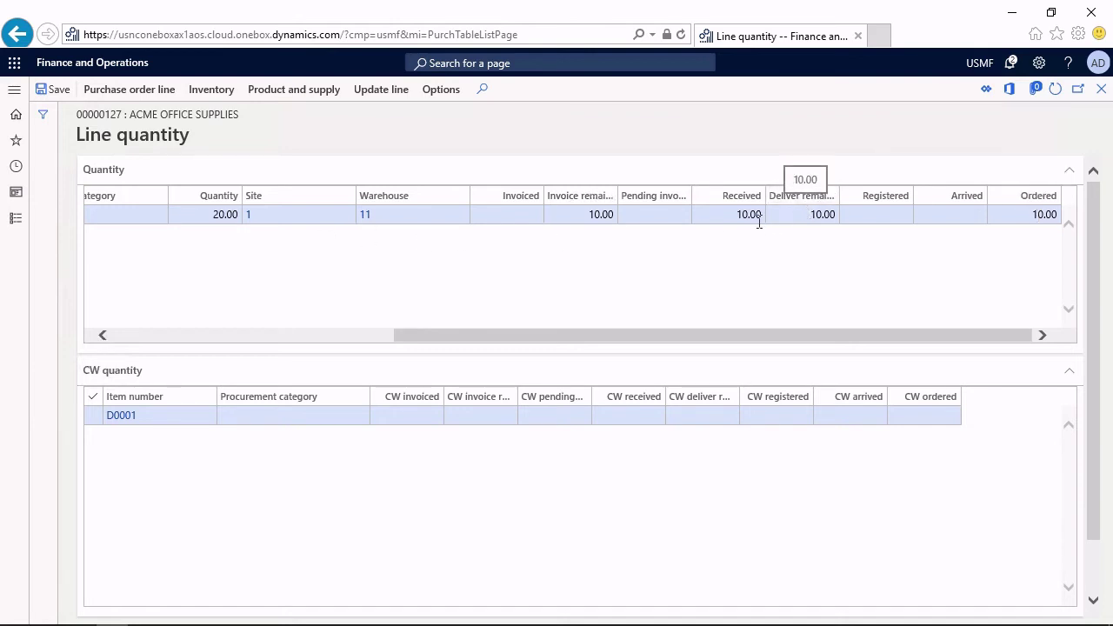
{"action": "left_click", "coordinate": [1101, 94]}
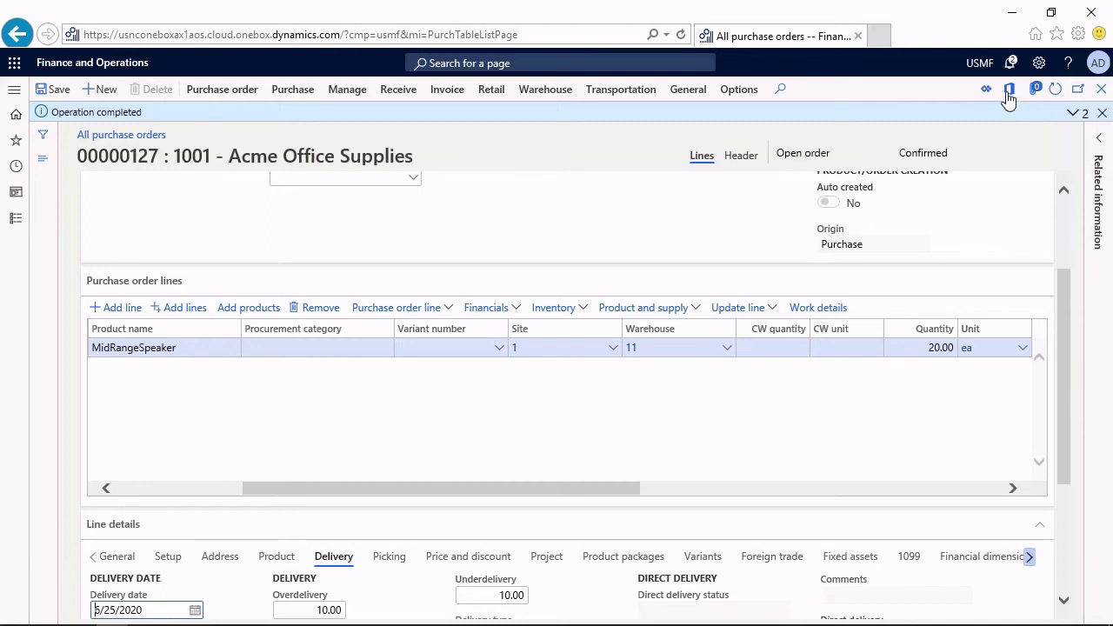
Start a new product receipt numbered PS202.
{"action": "left_click", "coordinate": [393, 94]}
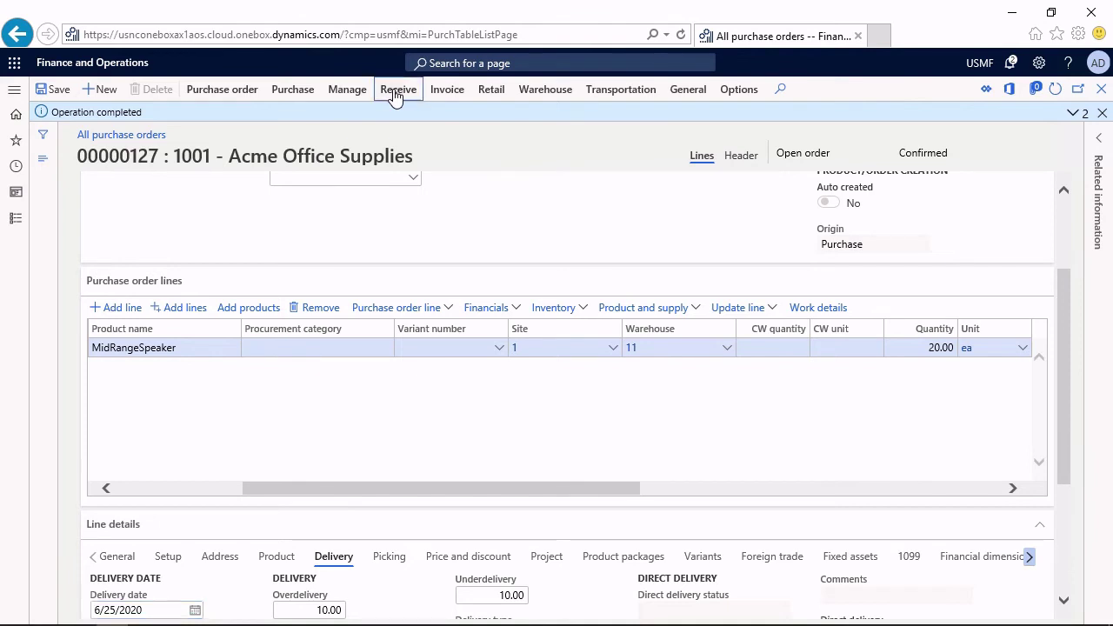
{"action": "left_click", "coordinate": [71, 145]}
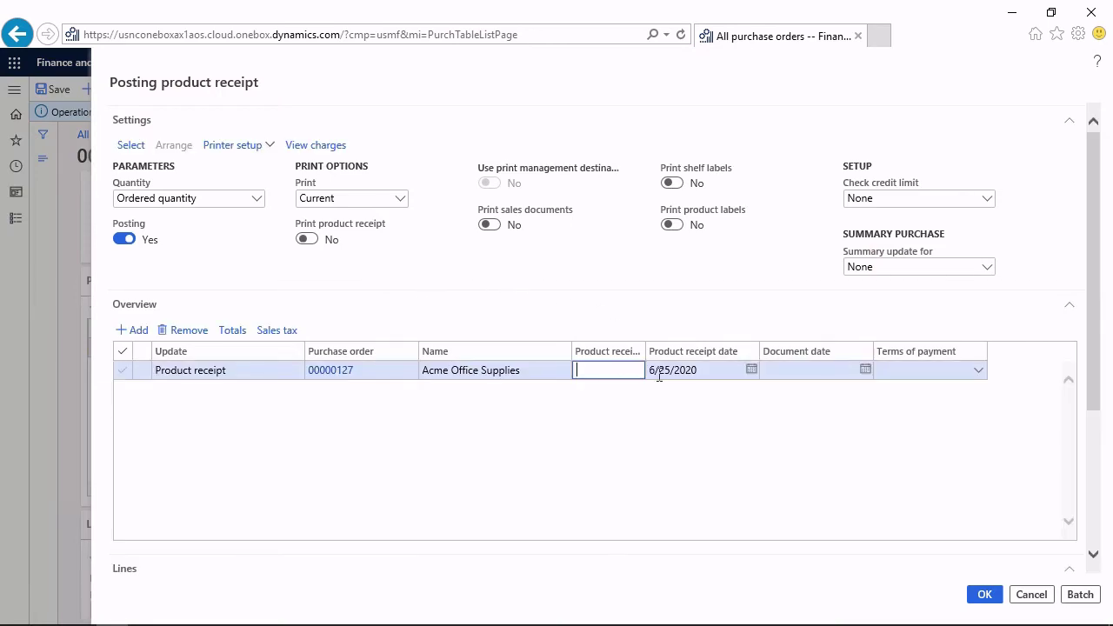
{"action": "type", "text": "PS202"}
{"action": "key", "text": "Tab"}
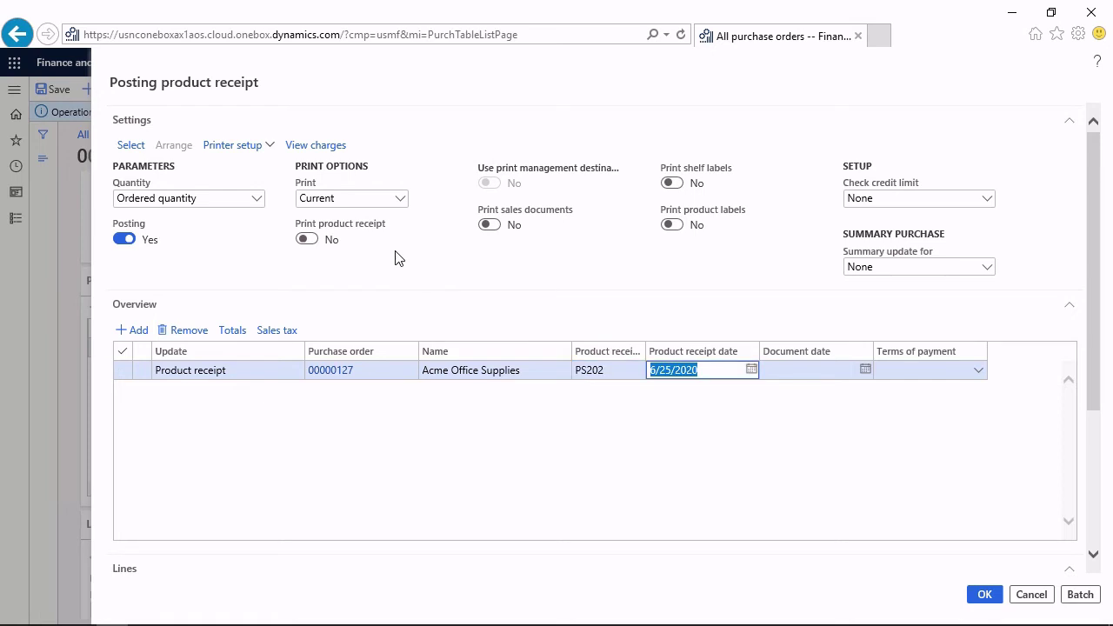
Set the line's receive quantity to 5, mark it Close for receipt, and post.
{"action": "scroll", "coordinate": [479, 305], "scroll_direction": "down", "scroll_amount": 5}
{"action": "left_click_drag", "start_coordinate": [650, 526], "coordinate": [873, 525]}
{"action": "left_click", "coordinate": [683, 411]}
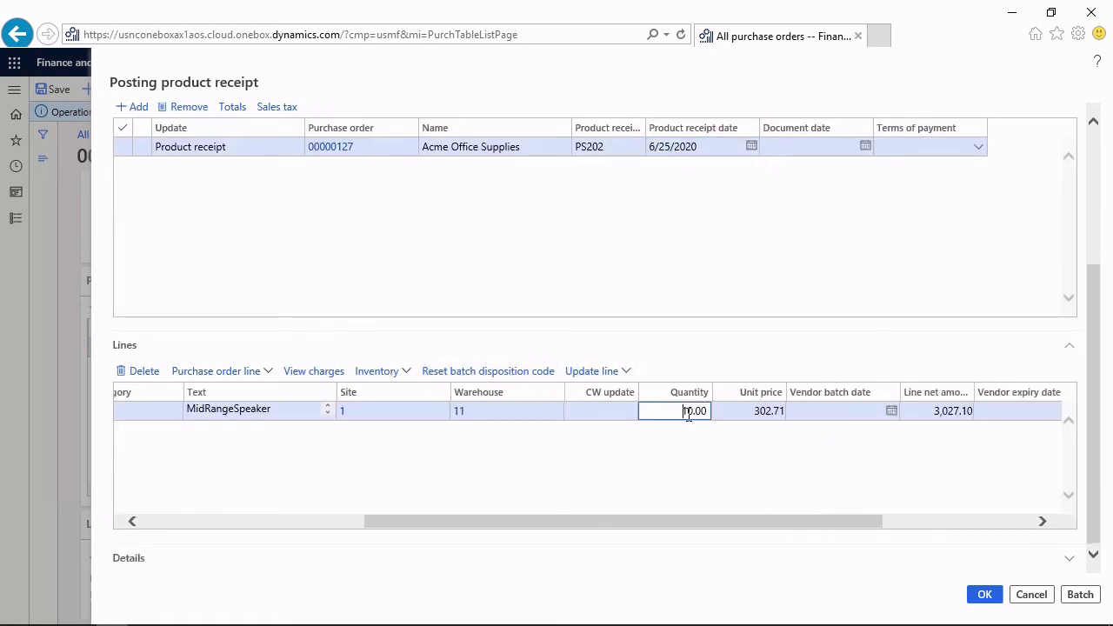
{"action": "type", "text": "5"}
{"action": "key", "text": "Tab"}
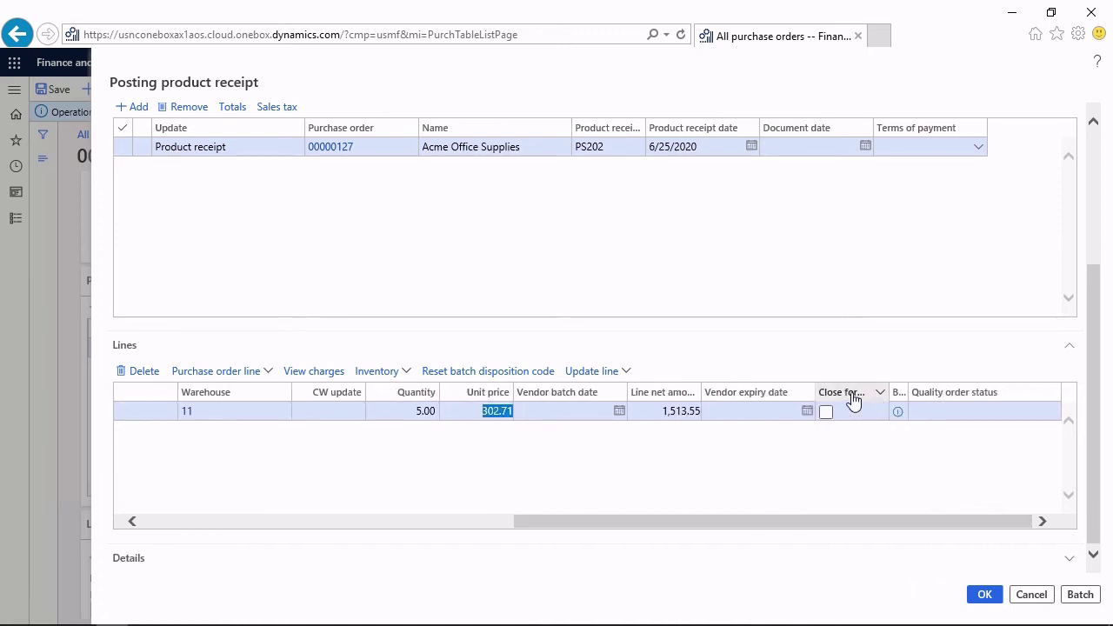
{"action": "mouse_move", "coordinate": [854, 400]}
{"action": "left_click", "coordinate": [829, 416]}
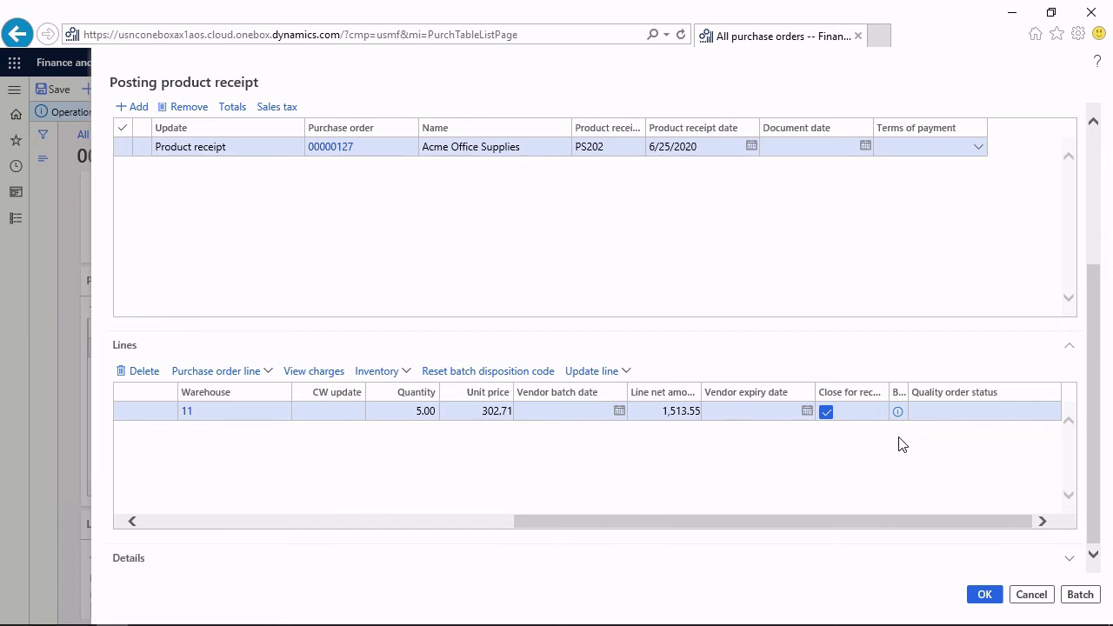
{"action": "left_click", "coordinate": [986, 595]}
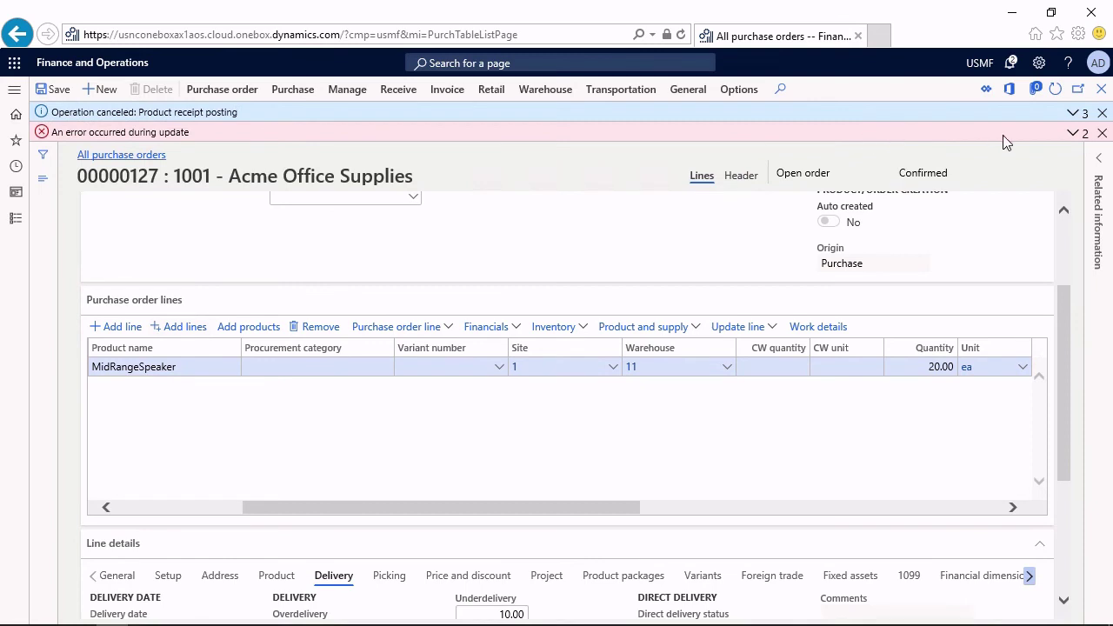
Read the error citing 25% underdelivery versus 10% allowed, then dismiss all messages.
{"action": "left_click", "coordinate": [1073, 133]}
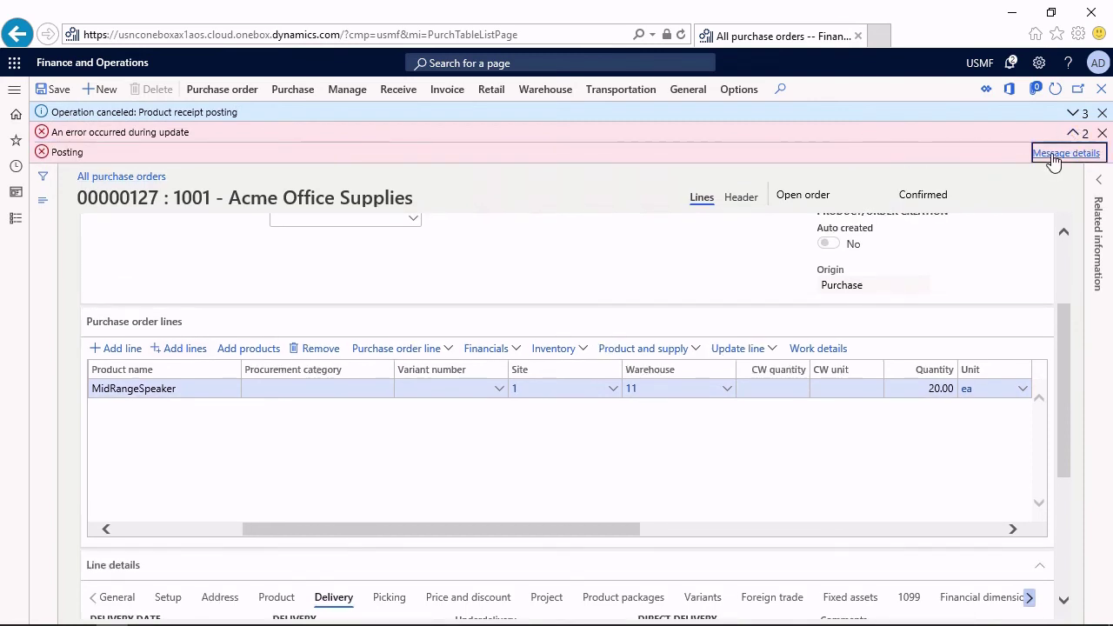
{"action": "left_click", "coordinate": [1066, 153]}
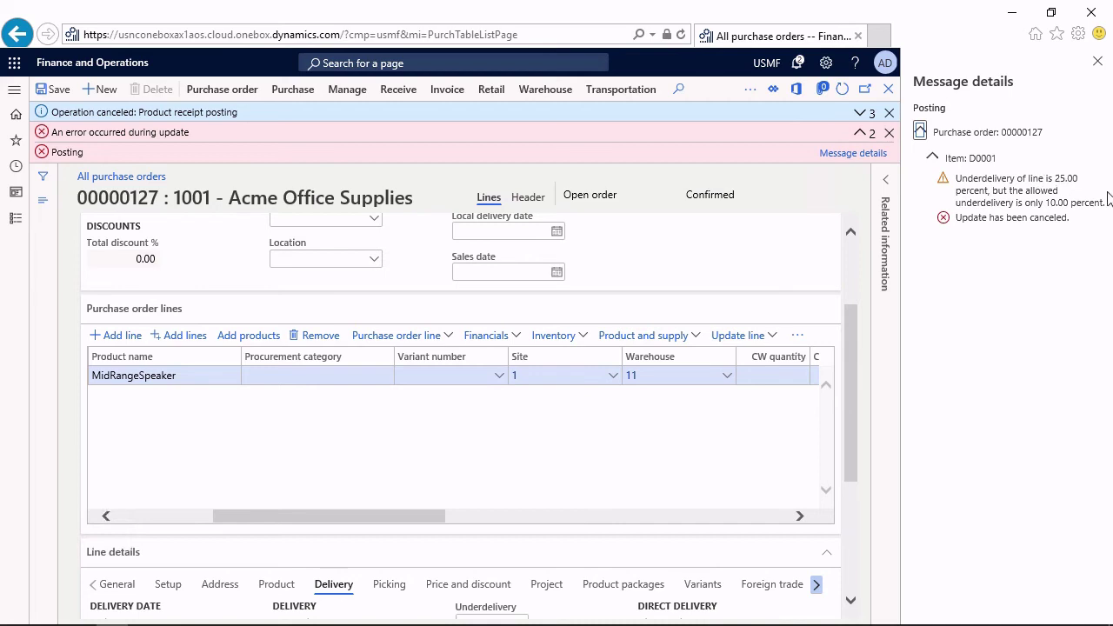
{"action": "left_click", "coordinate": [1097, 60]}
{"action": "left_click", "coordinate": [1101, 132]}
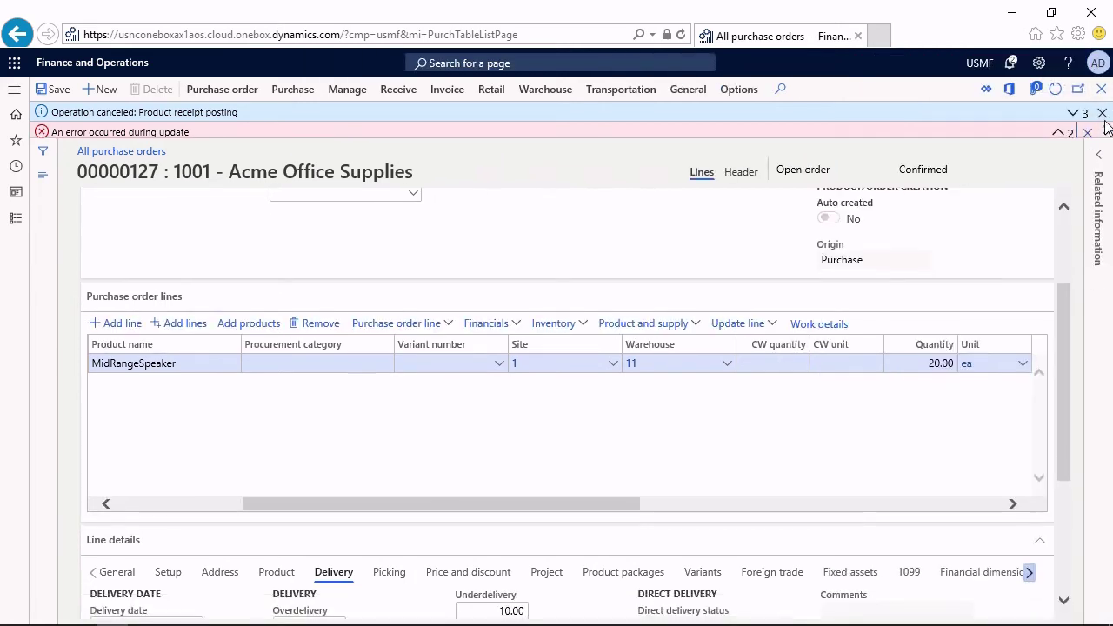
{"action": "left_click", "coordinate": [1103, 113]}
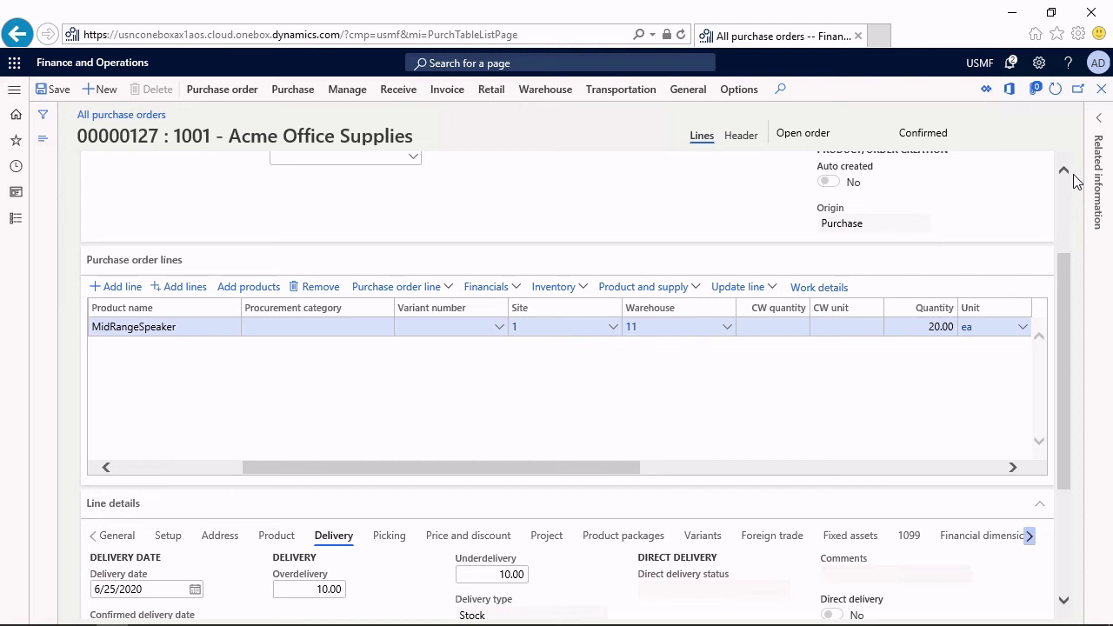
Start a new product receipt numbered PS202 and bring its lines into view.
{"action": "left_click", "coordinate": [398, 94]}
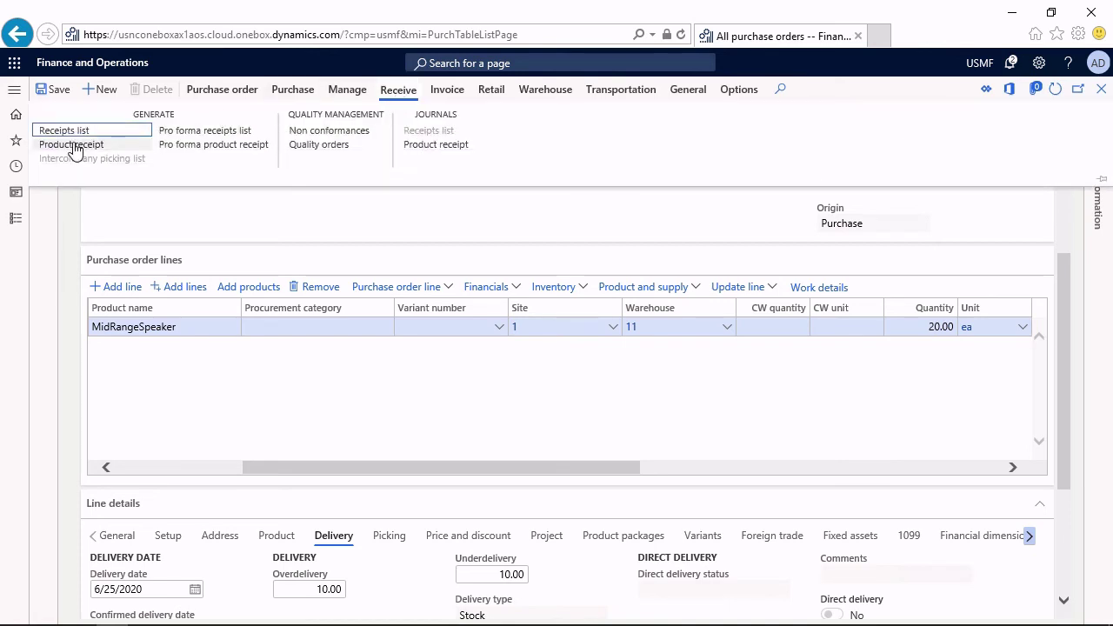
{"action": "left_click", "coordinate": [386, 137]}
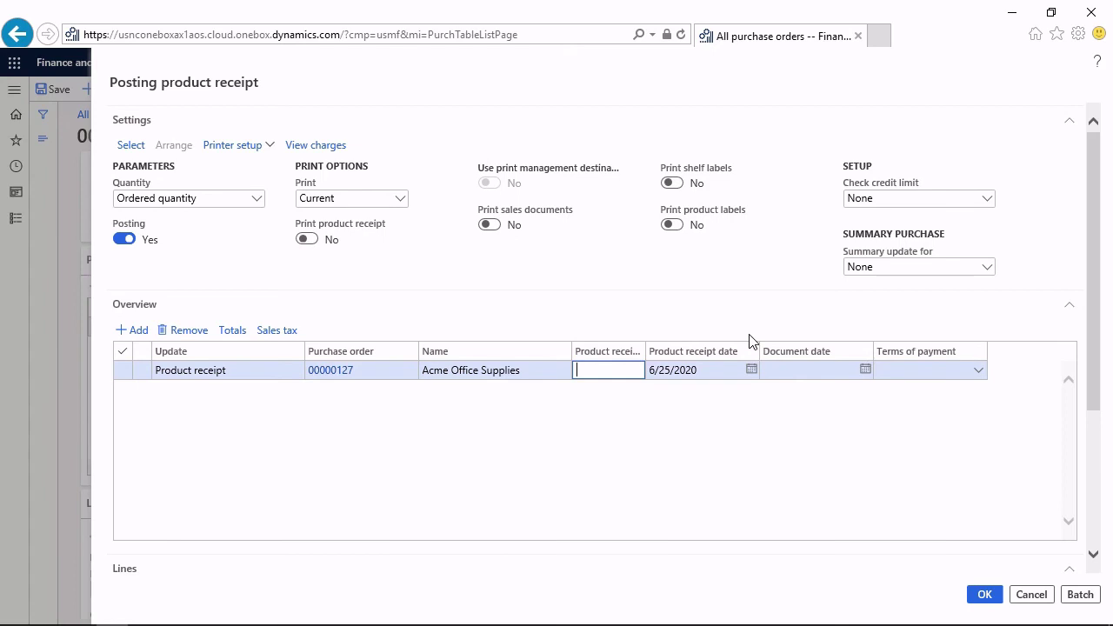
{"action": "type", "text": "PS202"}
{"action": "left_click", "coordinate": [1096, 391]}
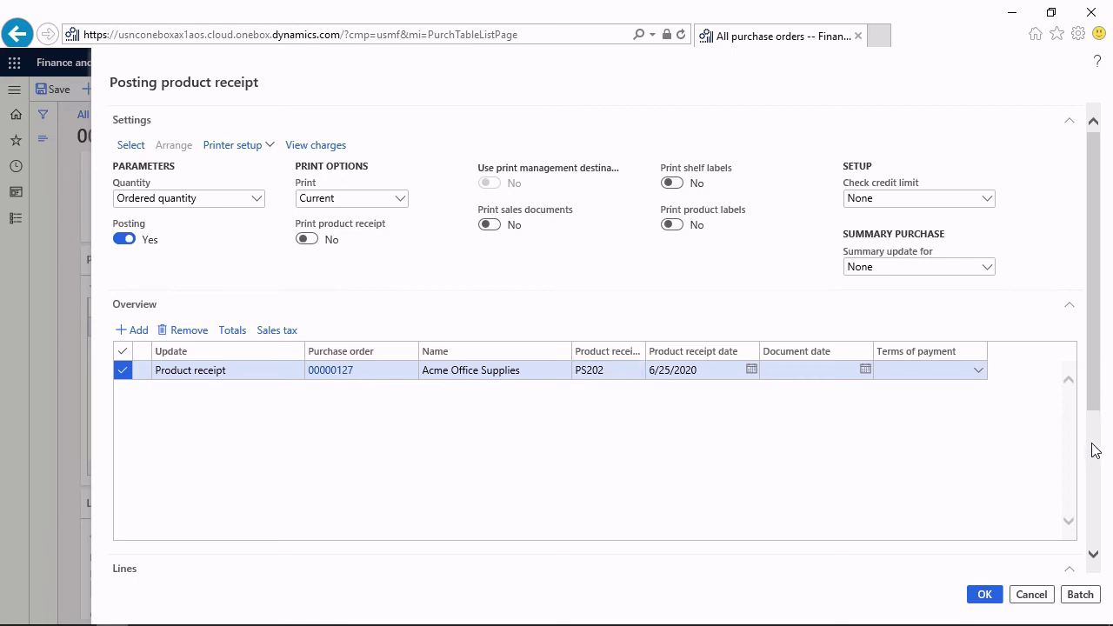
{"action": "left_click", "coordinate": [1096, 459]}
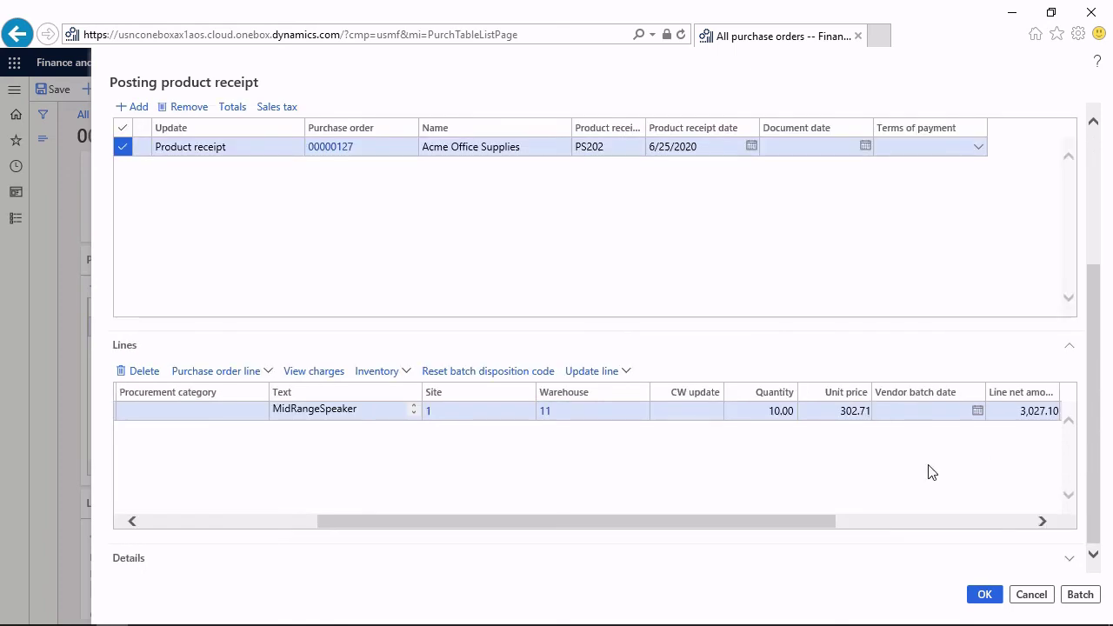
Set the line's receive quantity to 9, mark it Close for receipt, and post.
{"action": "left_click", "coordinate": [763, 410]}
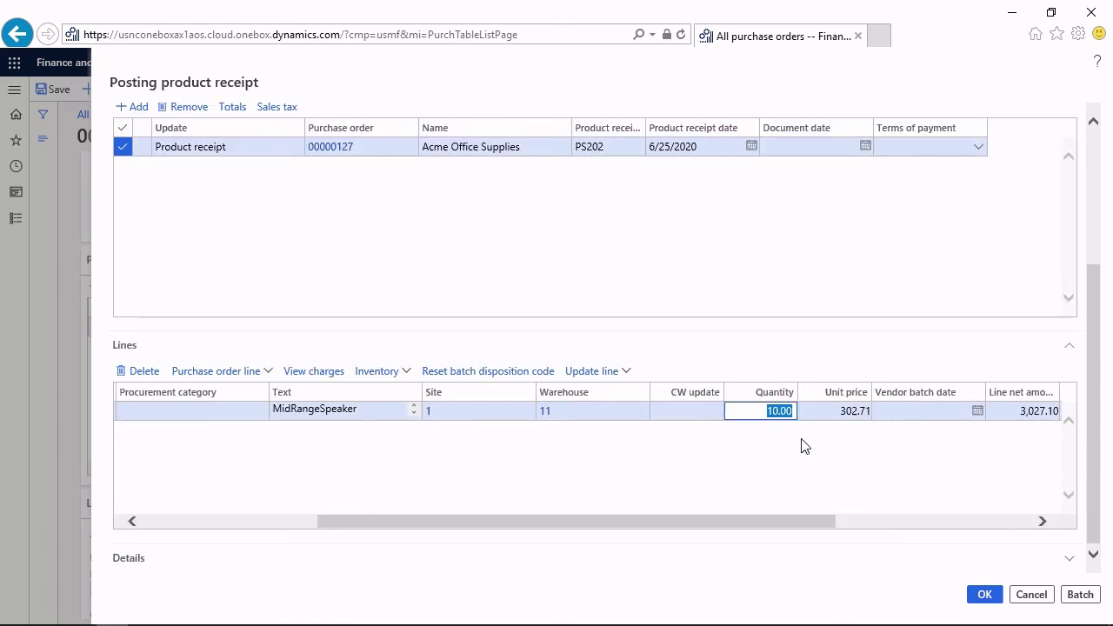
{"action": "key", "text": "Home"}
{"action": "type", "text": "9"}
{"action": "key", "text": "Delete"}
{"action": "key", "text": "Delete"}
{"action": "key", "text": "Tab"}
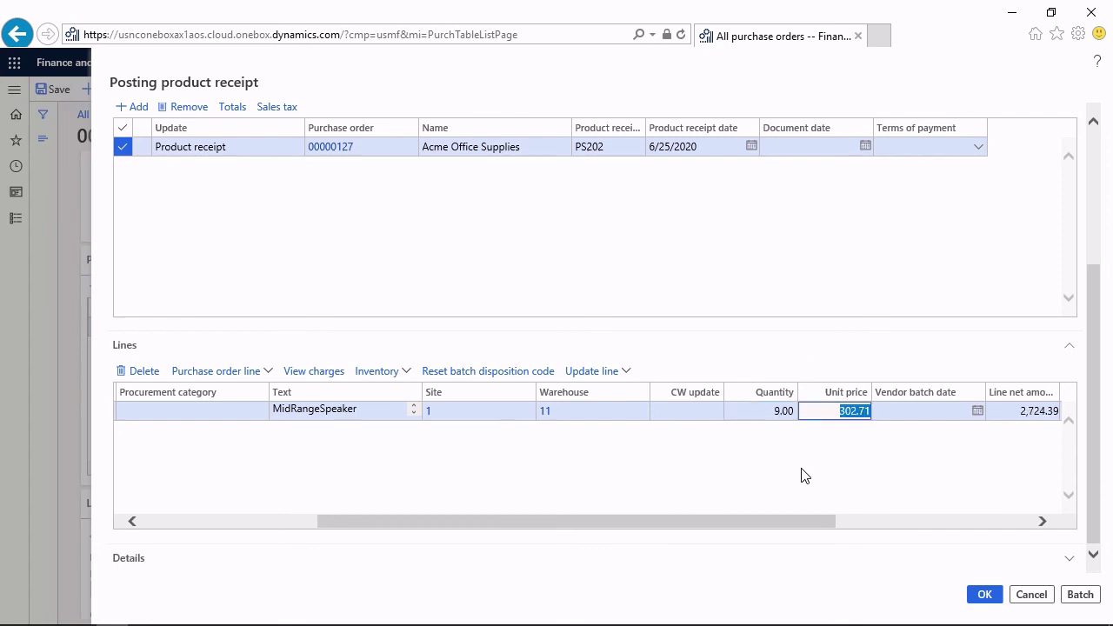
{"action": "left_click_drag", "start_coordinate": [805, 521], "coordinate": [968, 522]}
{"action": "left_click", "coordinate": [887, 412]}
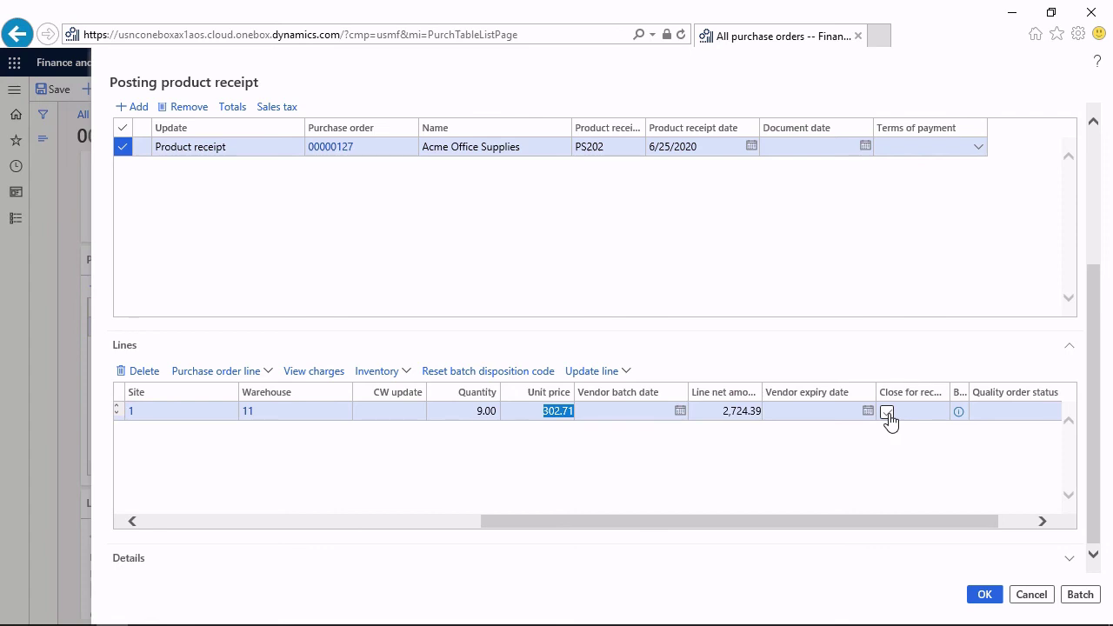
{"action": "left_click", "coordinate": [887, 412]}
{"action": "left_click", "coordinate": [980, 597]}
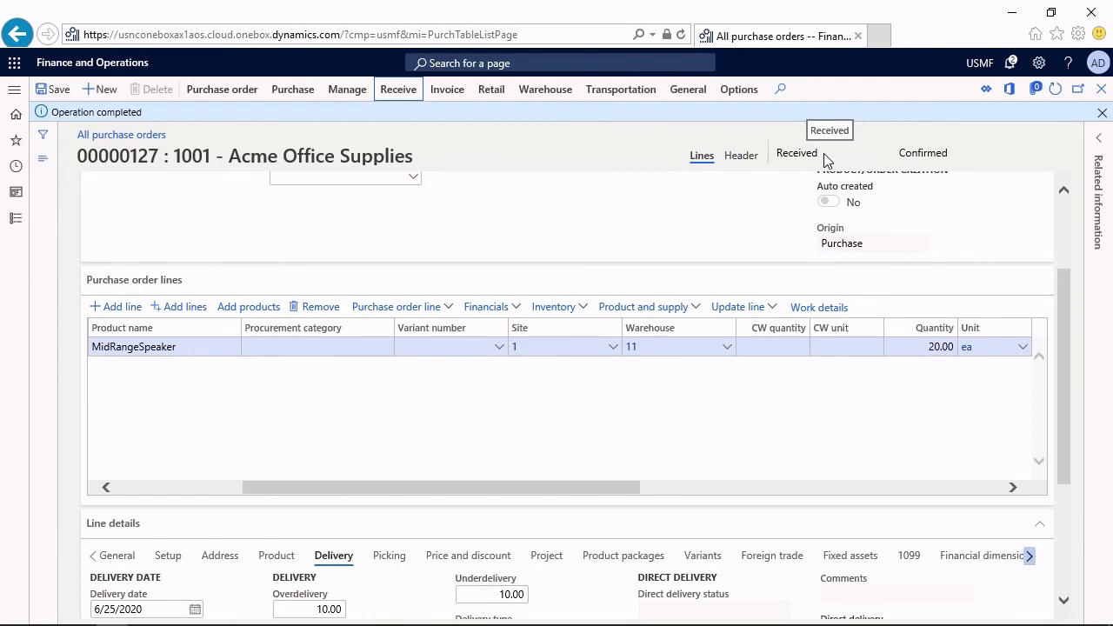
View line quantities for order 00000127: 20 ordered, 19 received, nothing left to deliver.
{"action": "left_click", "coordinate": [692, 92]}
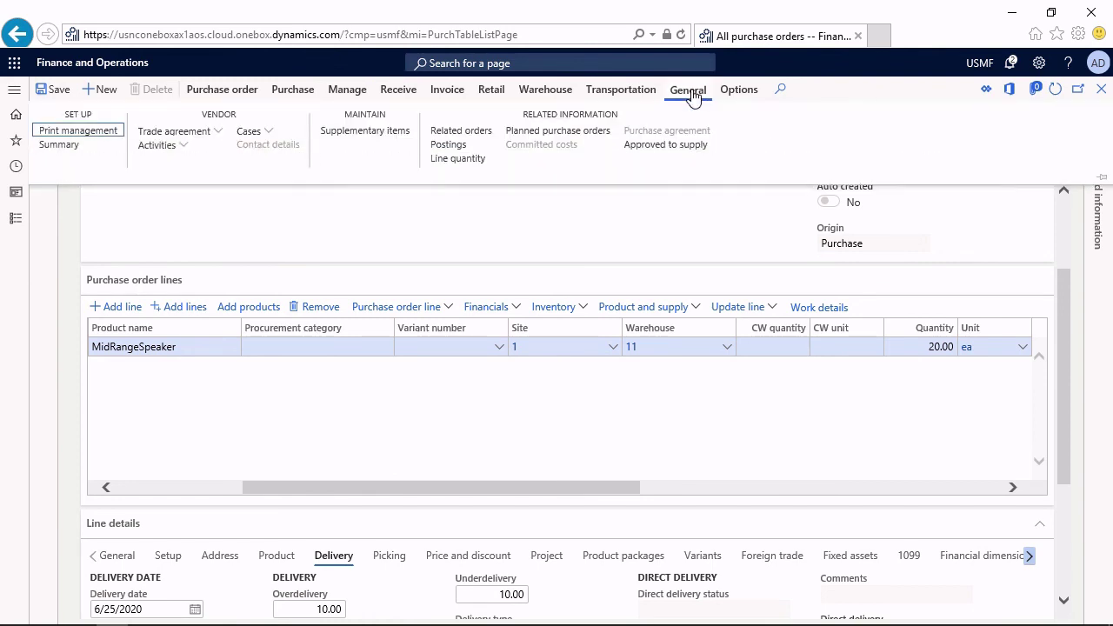
{"action": "left_click", "coordinate": [456, 158]}
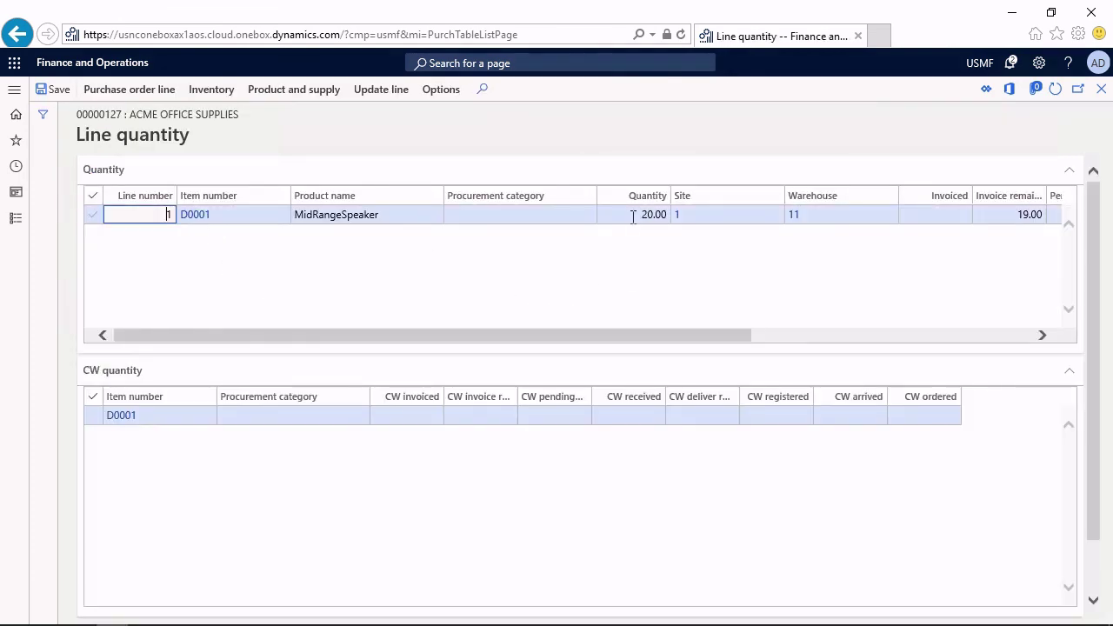
{"action": "left_click_drag", "start_coordinate": [676, 334], "coordinate": [1004, 338]}
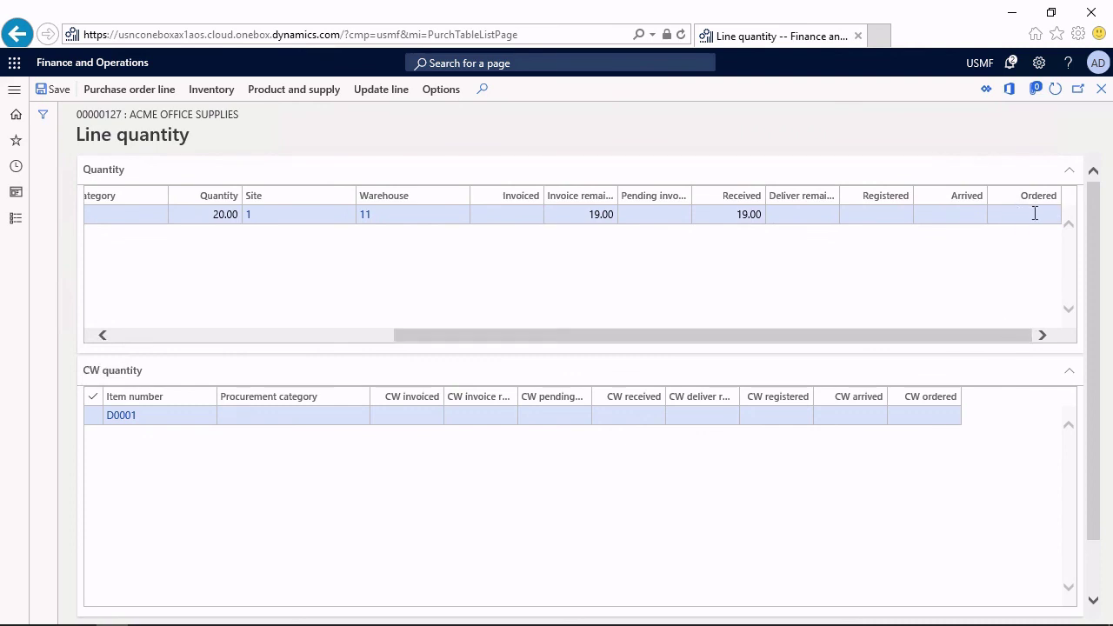